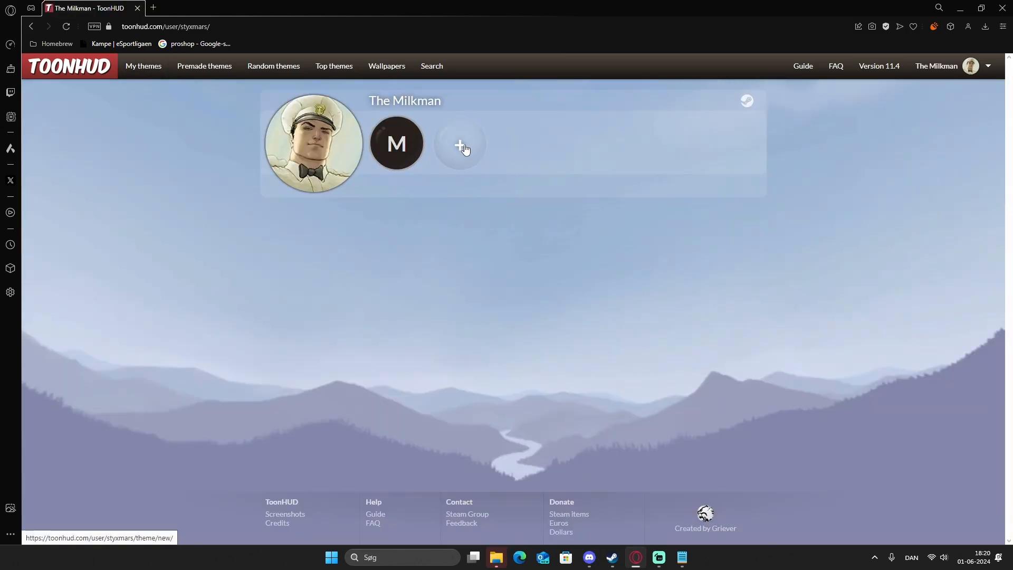
Create a new theme with "Test hud" as both its name and its description.
click(461, 147)
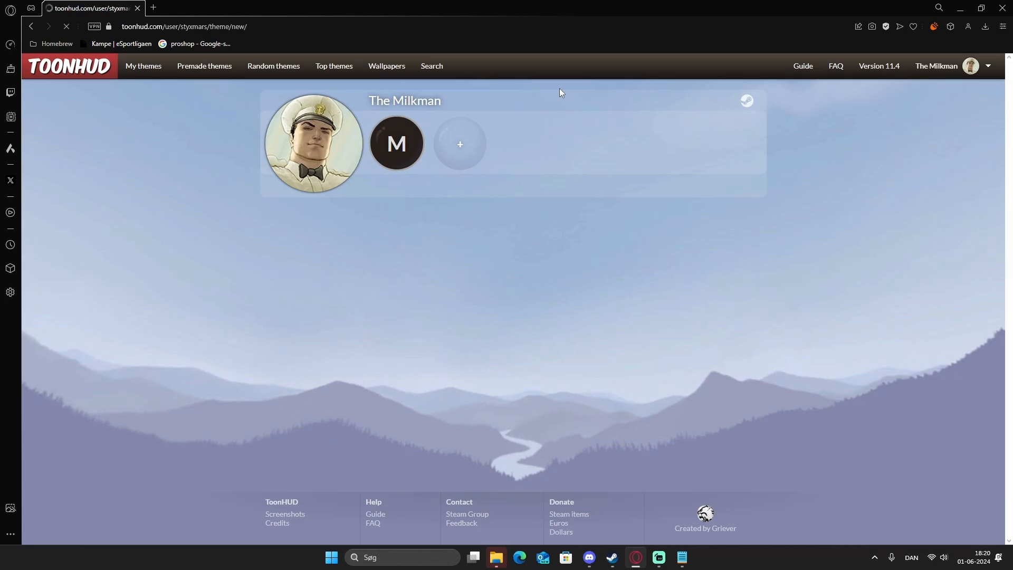
scroll(529, 198, down, 2)
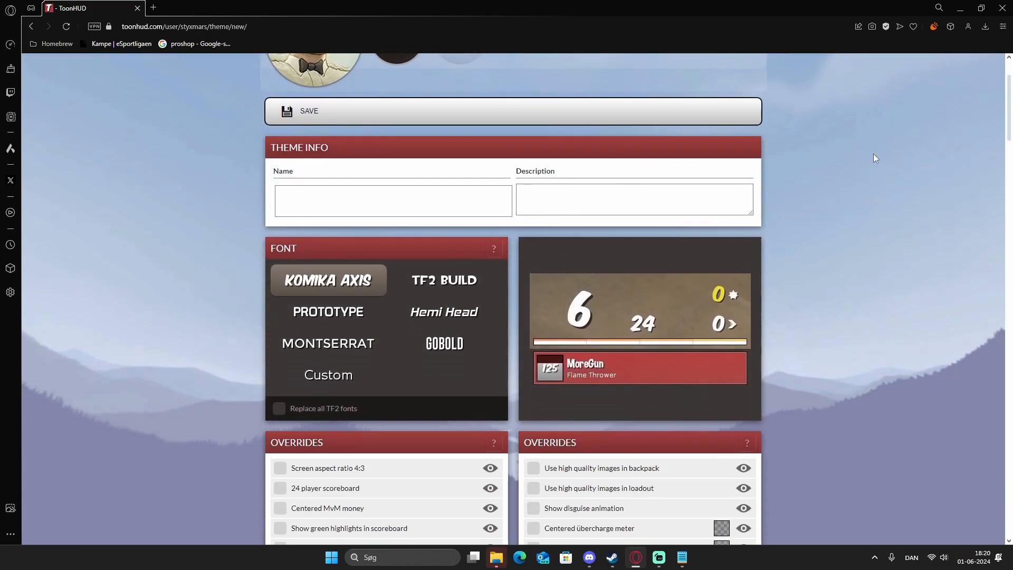
scroll(293, 292, down, 2)
scroll(293, 294, up, 4)
click(447, 316)
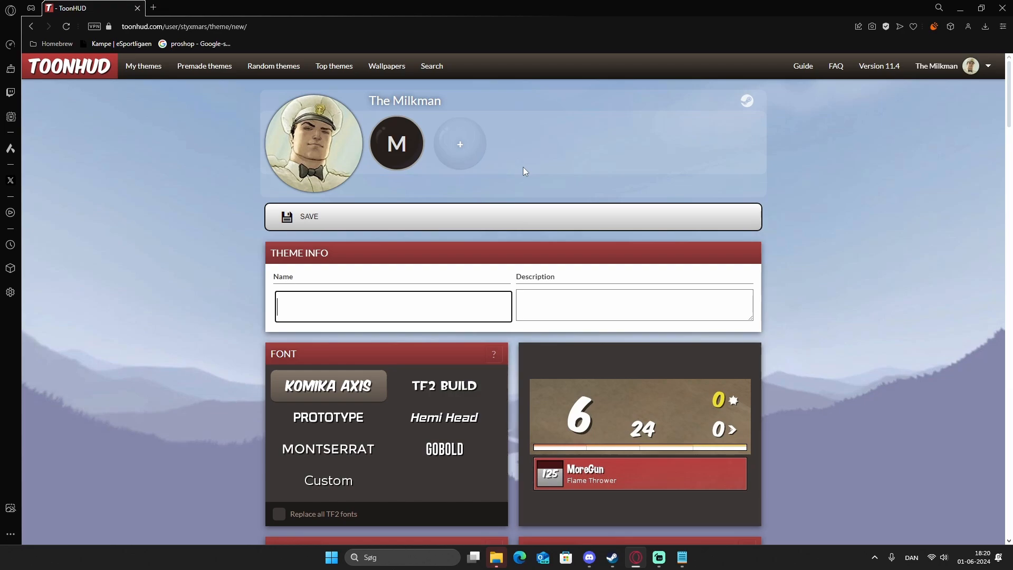
text(Test hud)
click(620, 289)
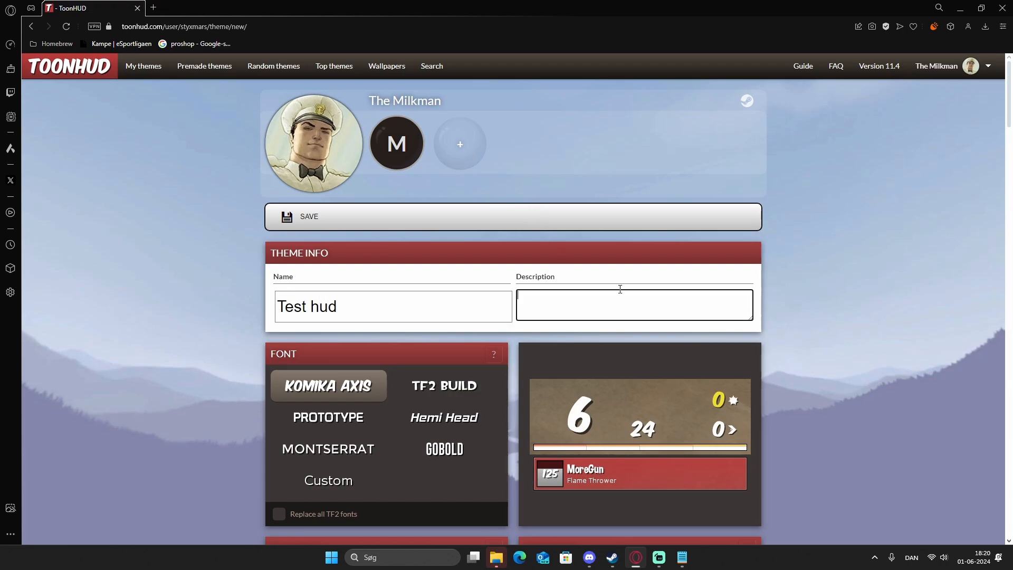
click(823, 217)
Try the TF2 Build, Montserrat, Gobold, Hemi Head and Custom fonts for the theme.
scroll(840, 233, down, 3)
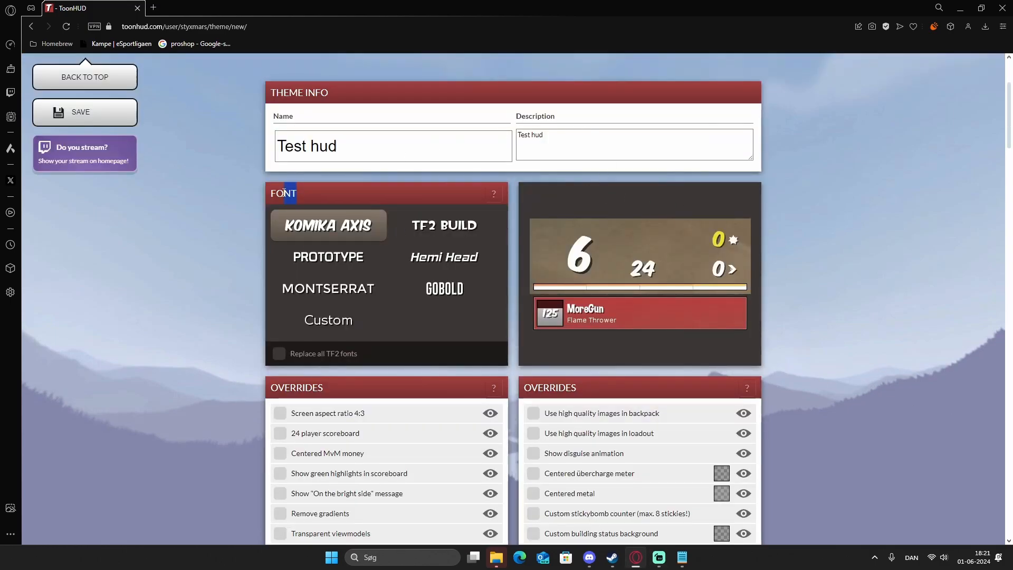
click(451, 233)
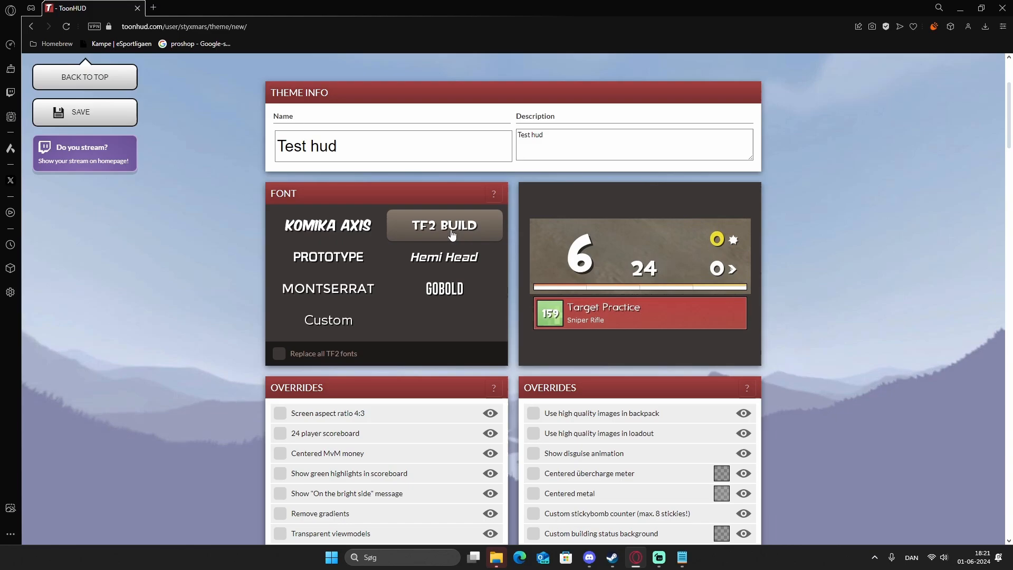
click(348, 295)
click(446, 294)
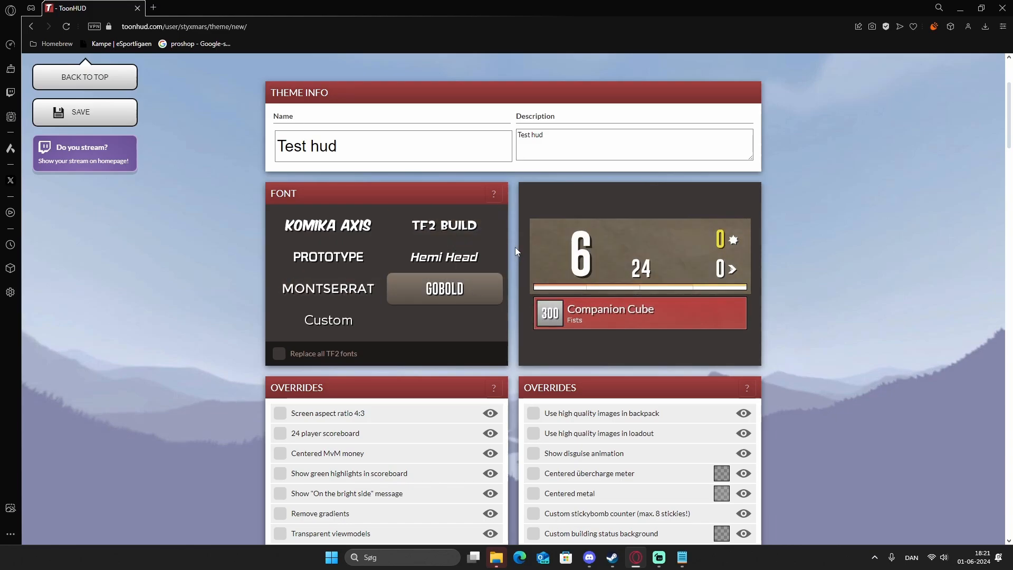
click(466, 253)
click(323, 322)
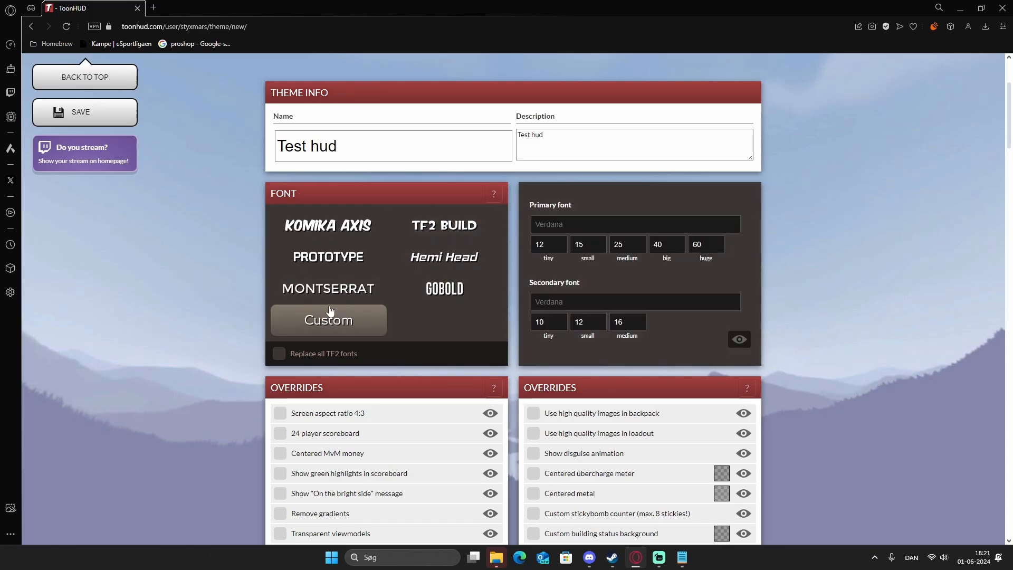
Switch the replacement of all TF2 fonts on and off again, and set the theme font to TF2 Build.
click(334, 360)
click(471, 225)
click(441, 288)
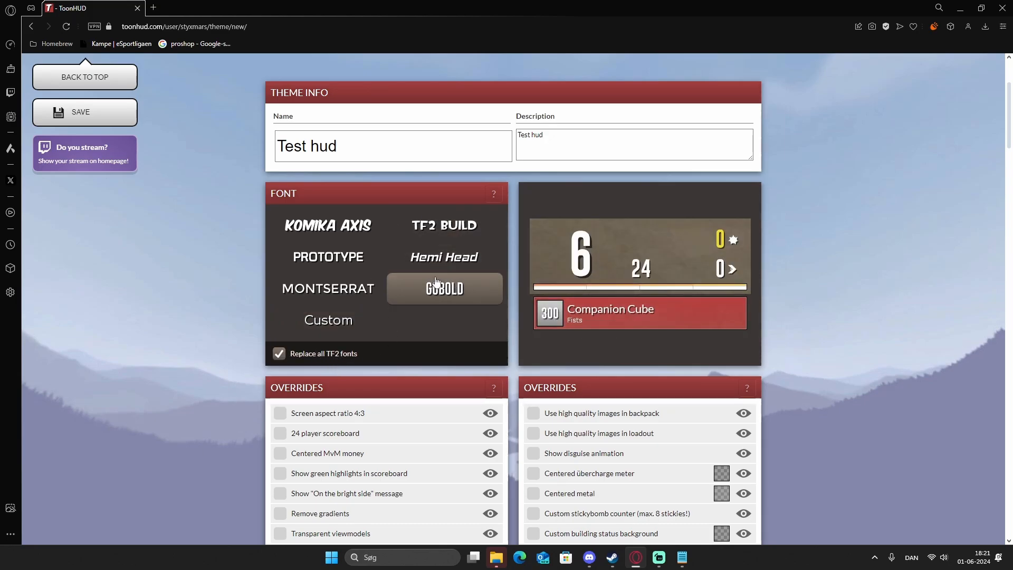
click(292, 358)
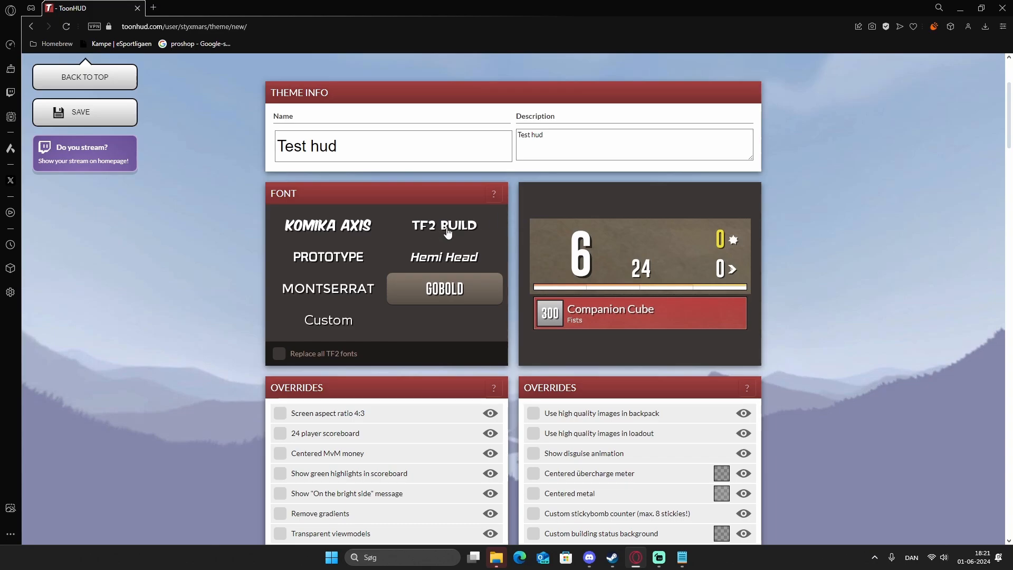
click(448, 232)
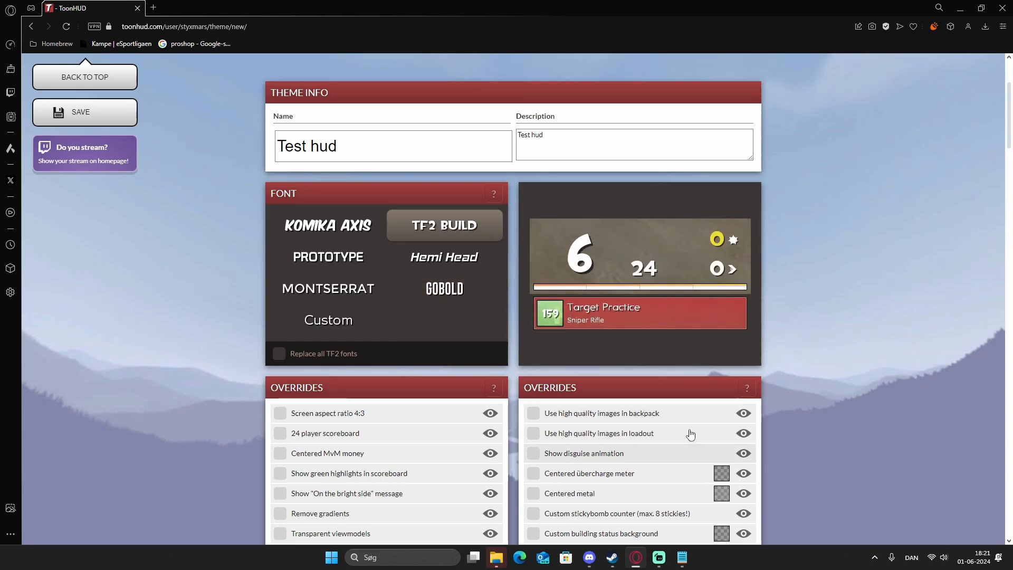
scroll(689, 432, down, 4)
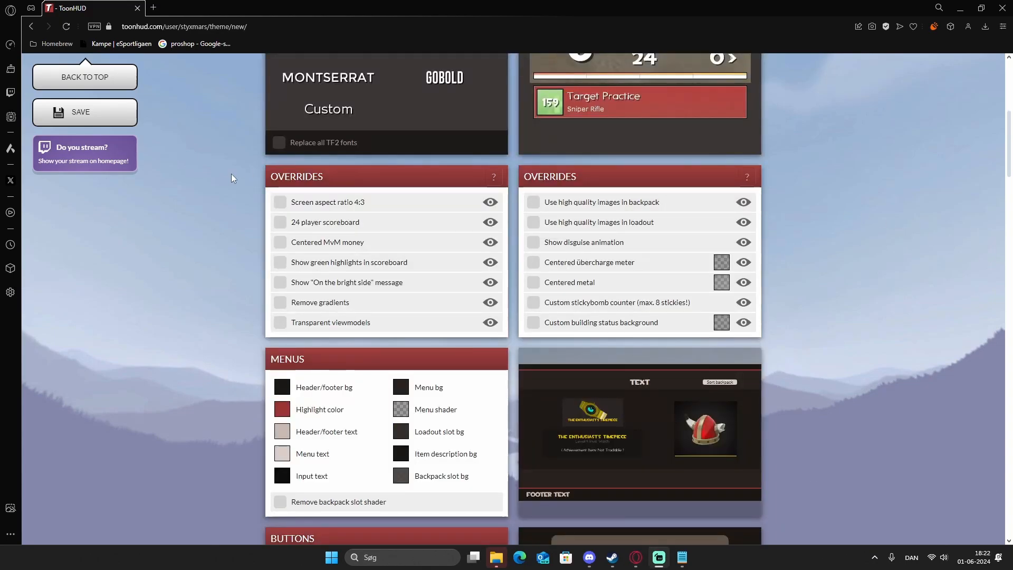
drag(267, 176, 325, 178)
click(325, 178)
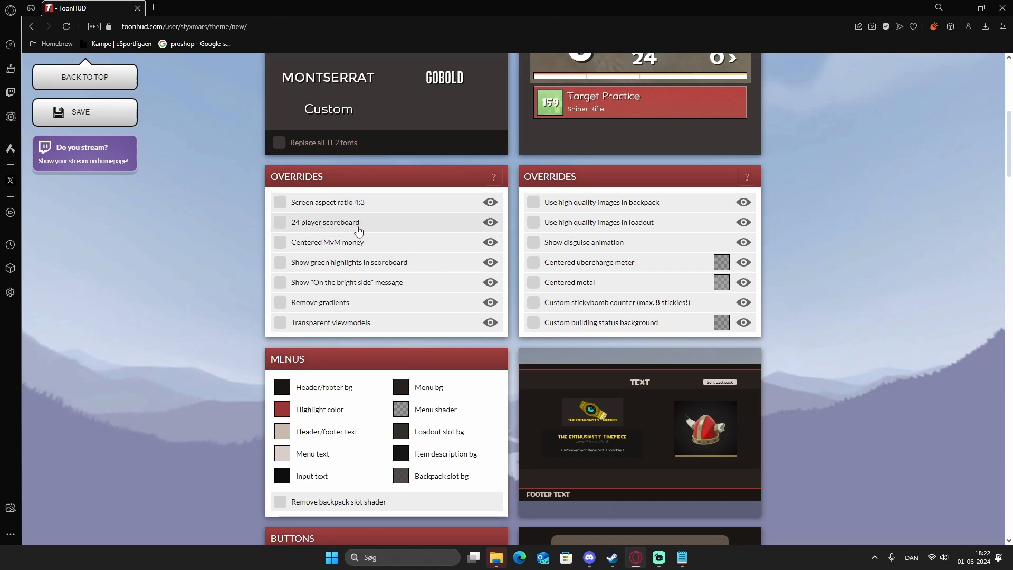
scroll(333, 211, down, 1)
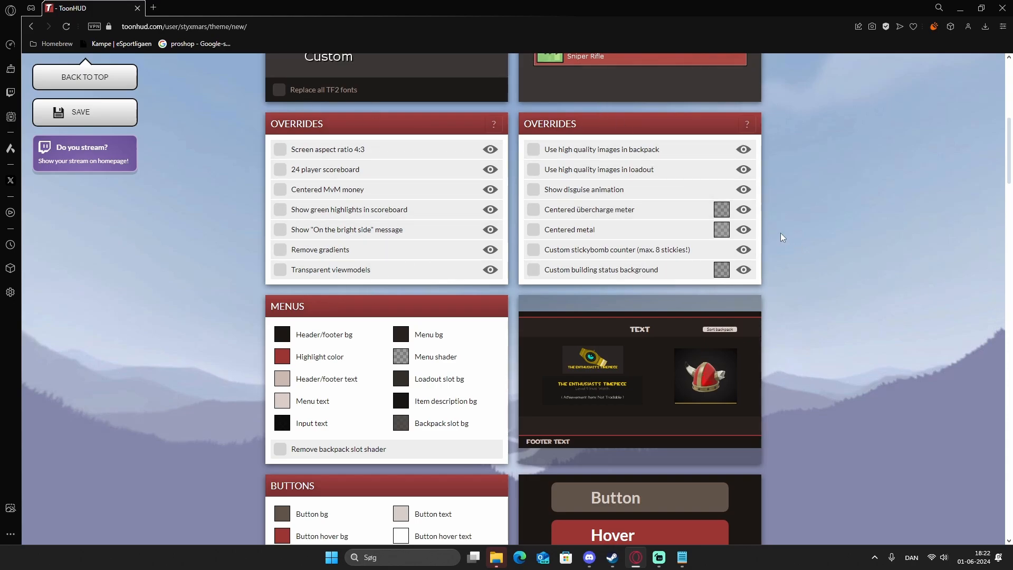
Set the menus' highlight color to white and the menu background to orange, rgb(214, 100, 23).
scroll(628, 126, down, 2)
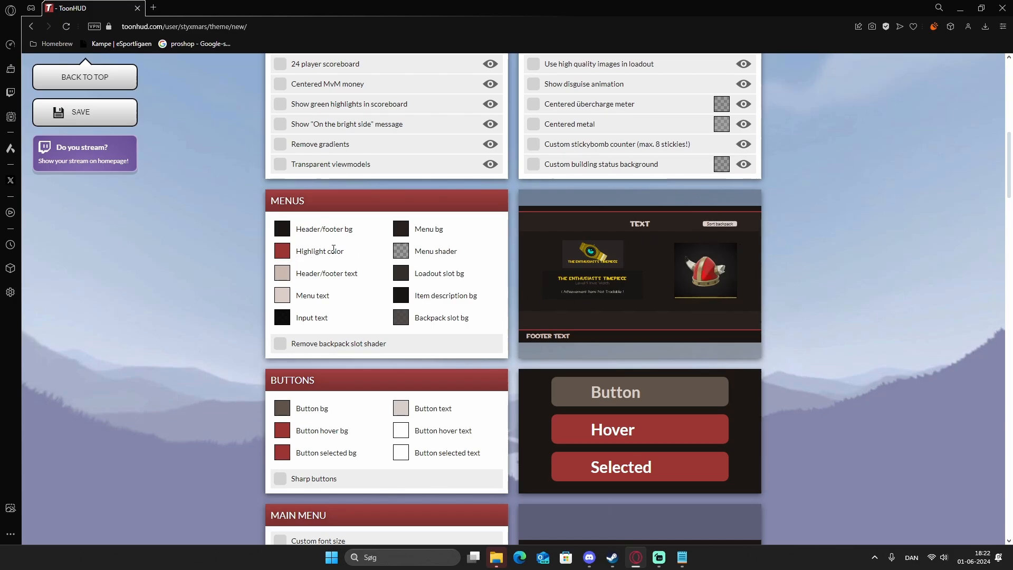
click(283, 253)
mouse_move(343, 319)
mouse_down()
mouse_move(345, 298)
mouse_move(286, 259)
mouse_up()
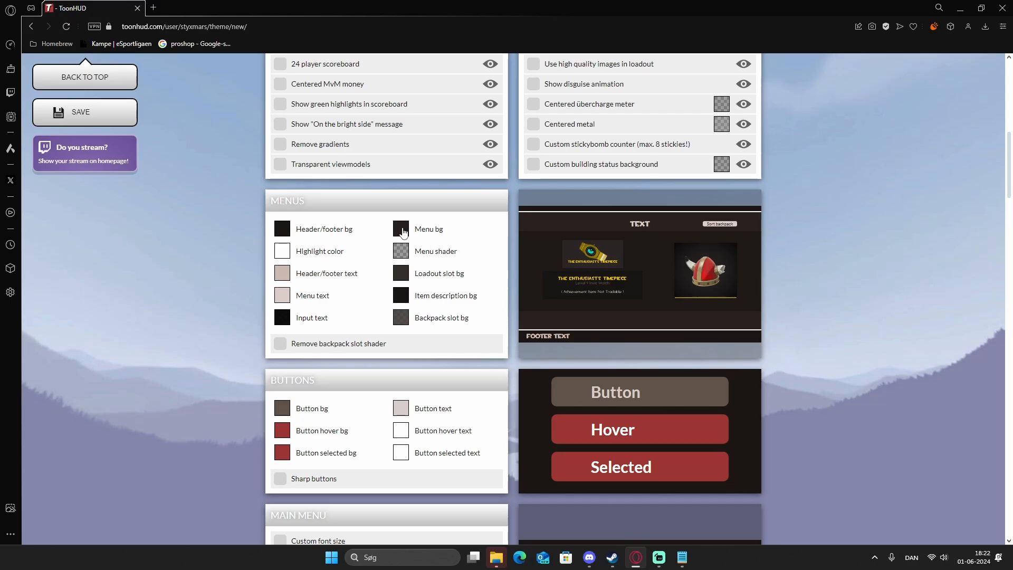
click(401, 229)
mouse_move(466, 319)
mouse_down()
mouse_move(507, 267)
mouse_move(537, 264)
mouse_up()
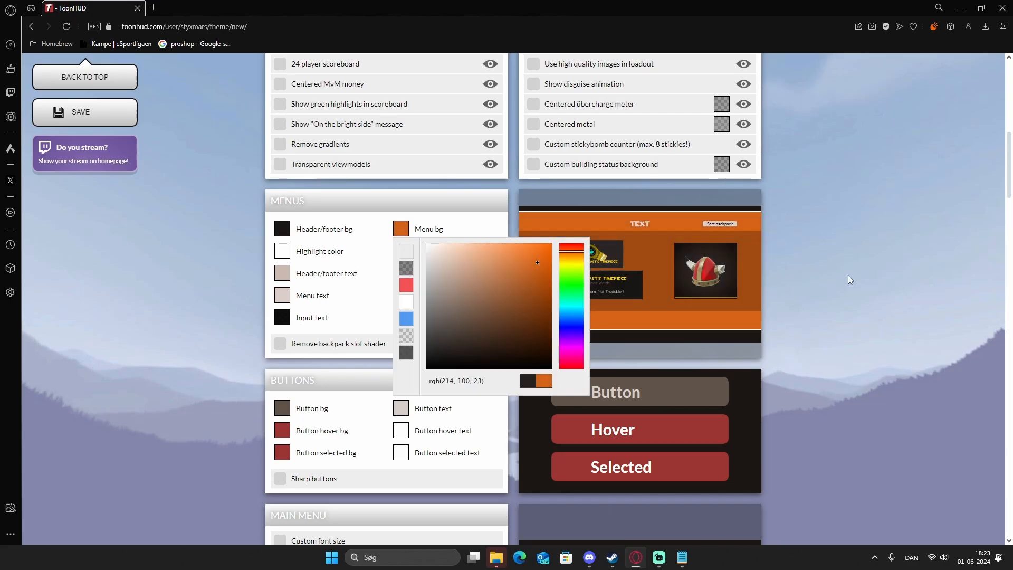
click(846, 275)
scroll(839, 211, down, 3)
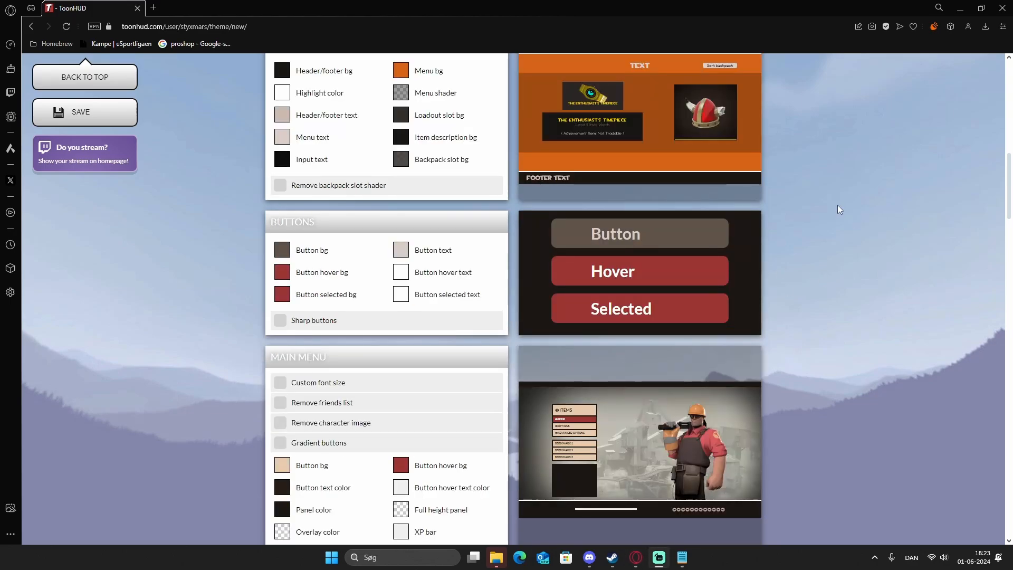
drag(270, 221, 320, 226)
click(363, 228)
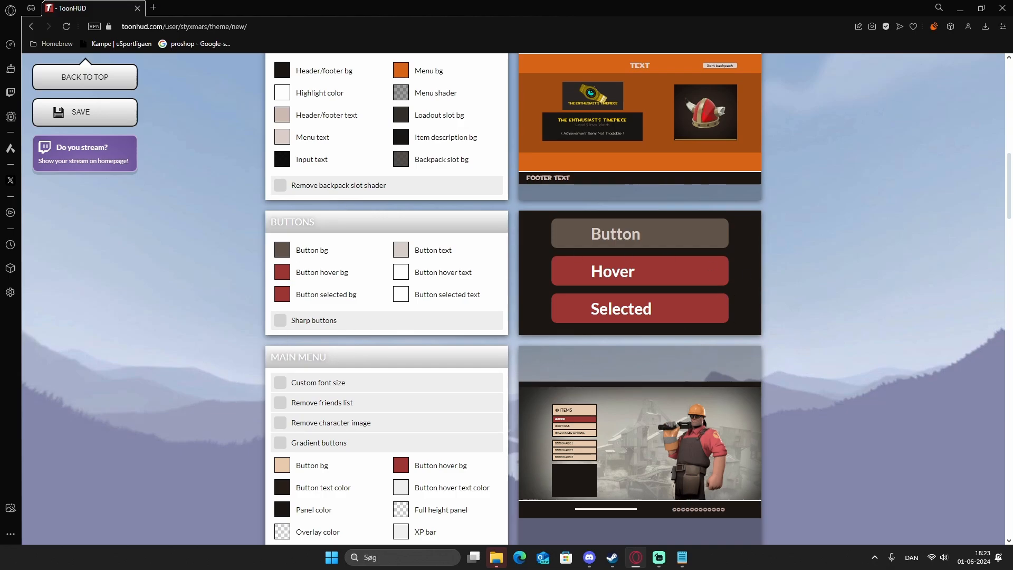
Try the main menu's Remove character image, Custom font size and Gradient buttons options, switching each one off again.
scroll(386, 295, down, 3)
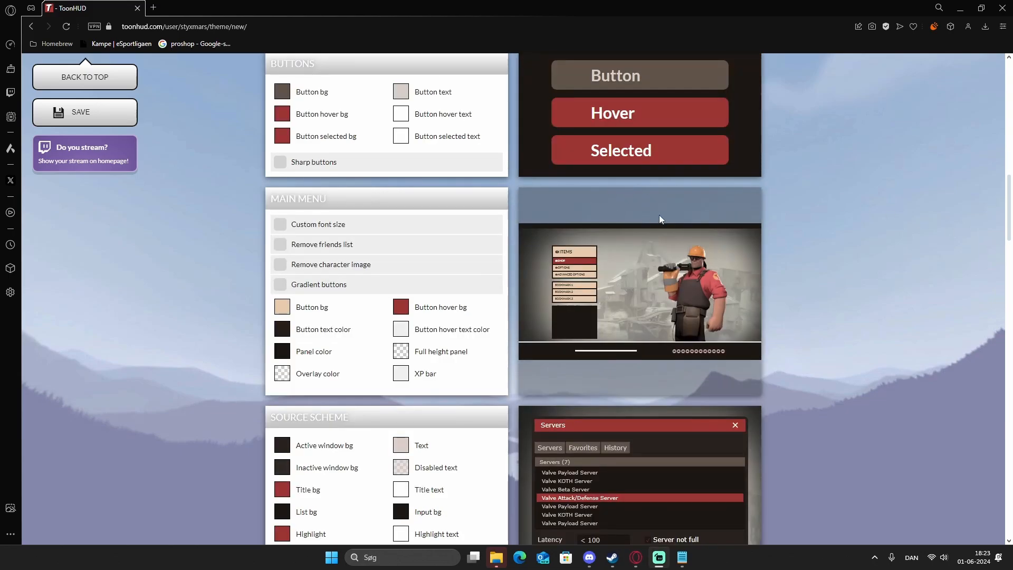
drag(332, 200, 266, 196)
click(465, 198)
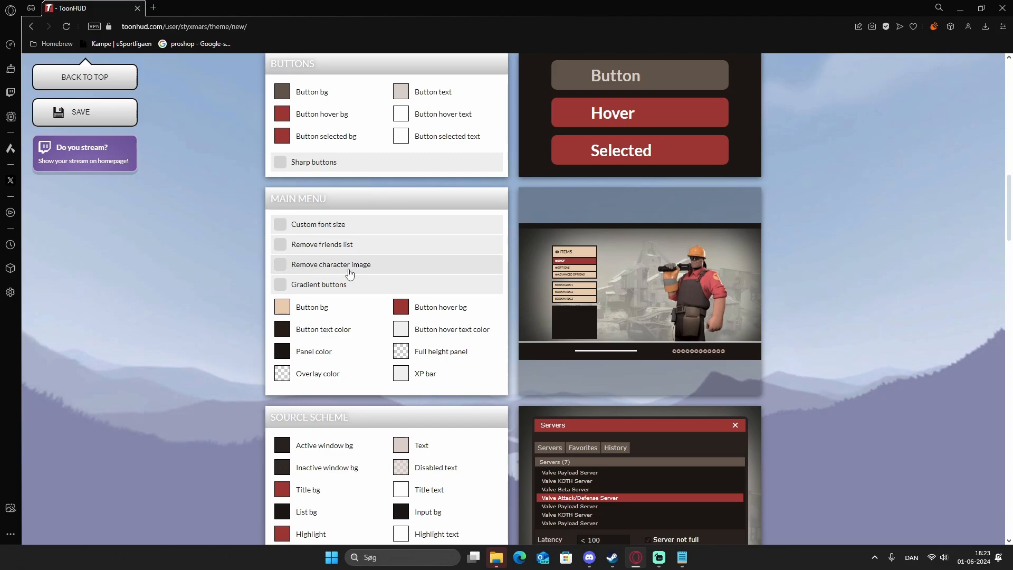
drag(347, 264, 341, 265)
click(397, 270)
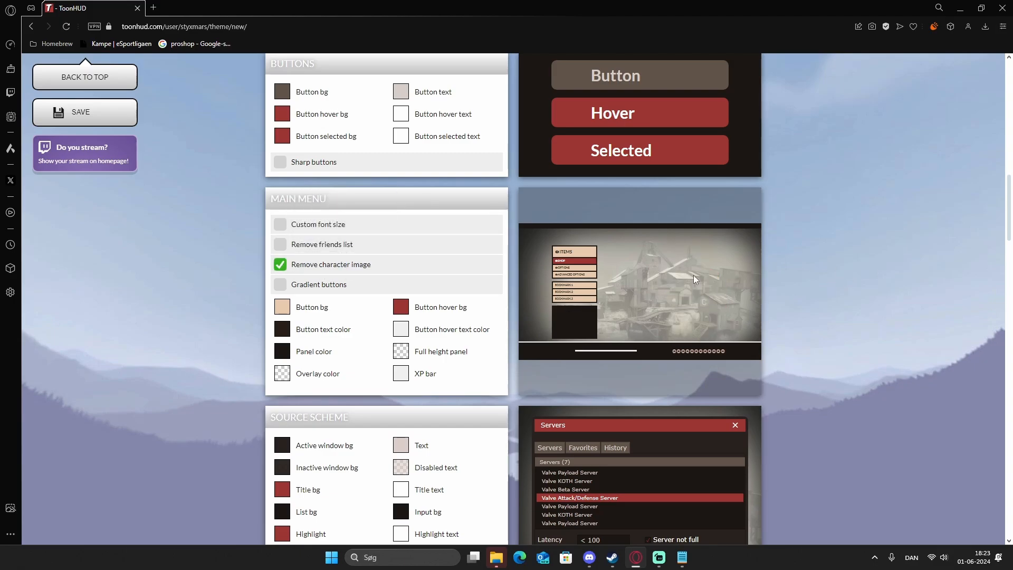
click(403, 267)
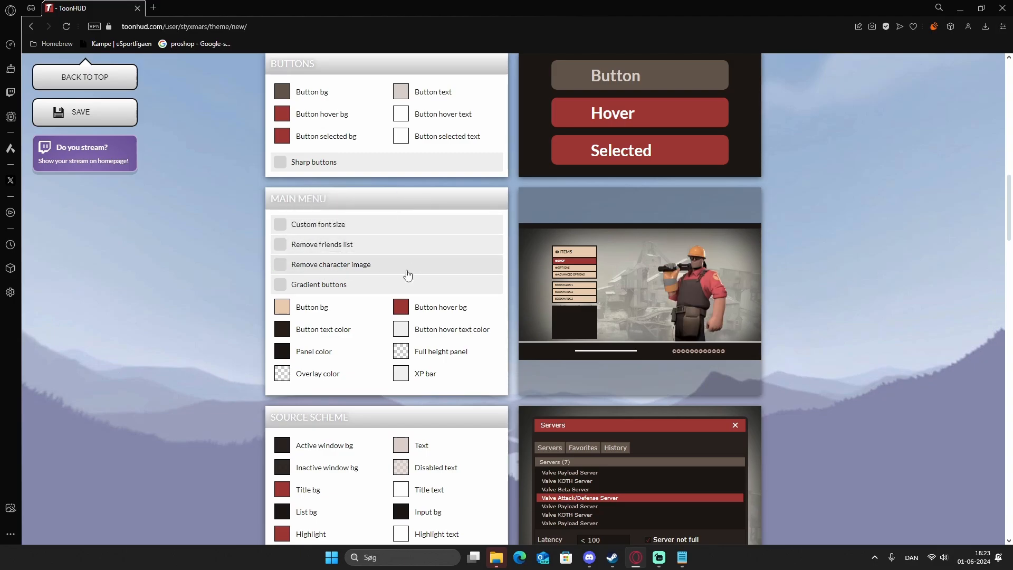
click(377, 227)
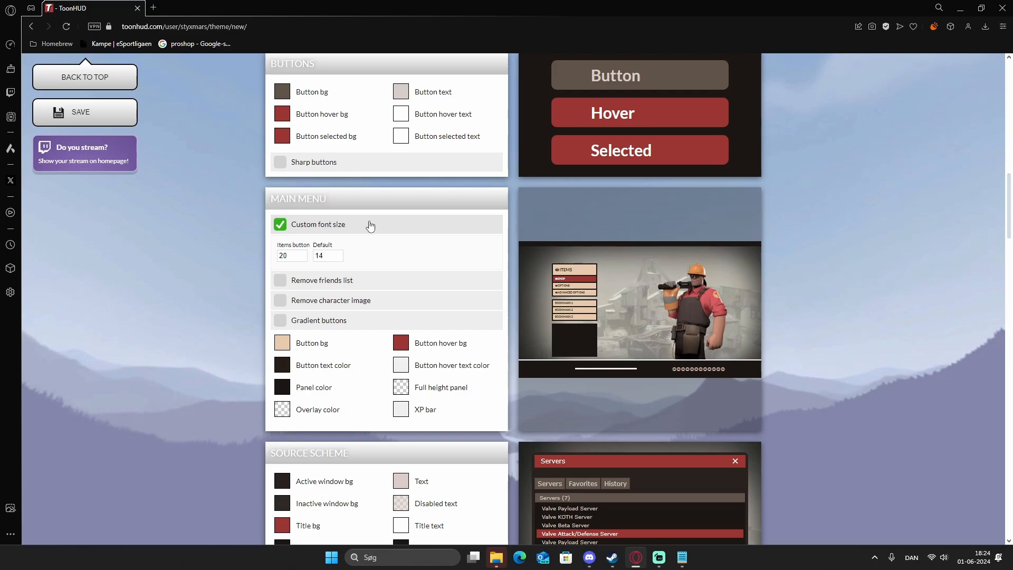
click(377, 226)
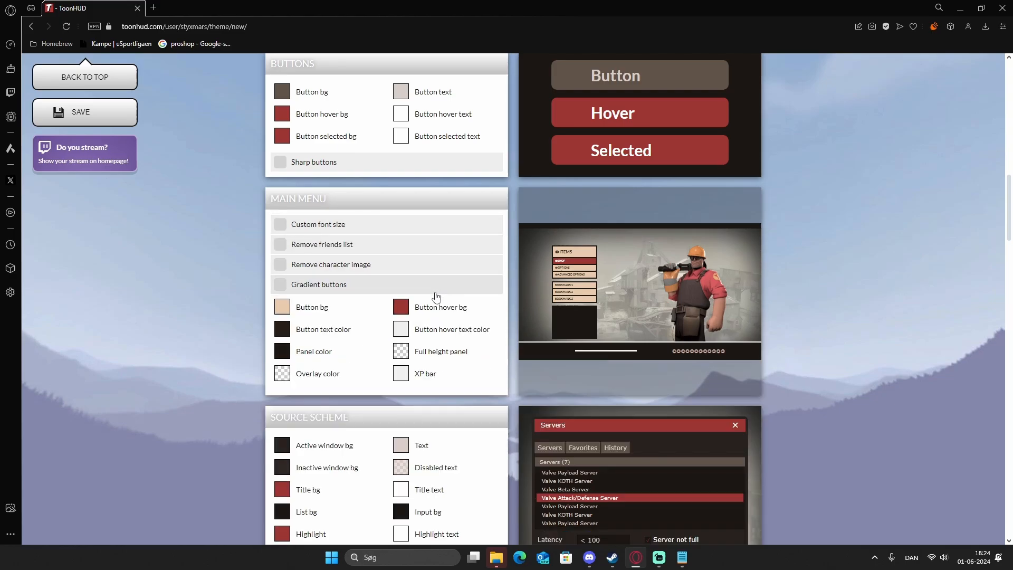
click(356, 285)
click(456, 285)
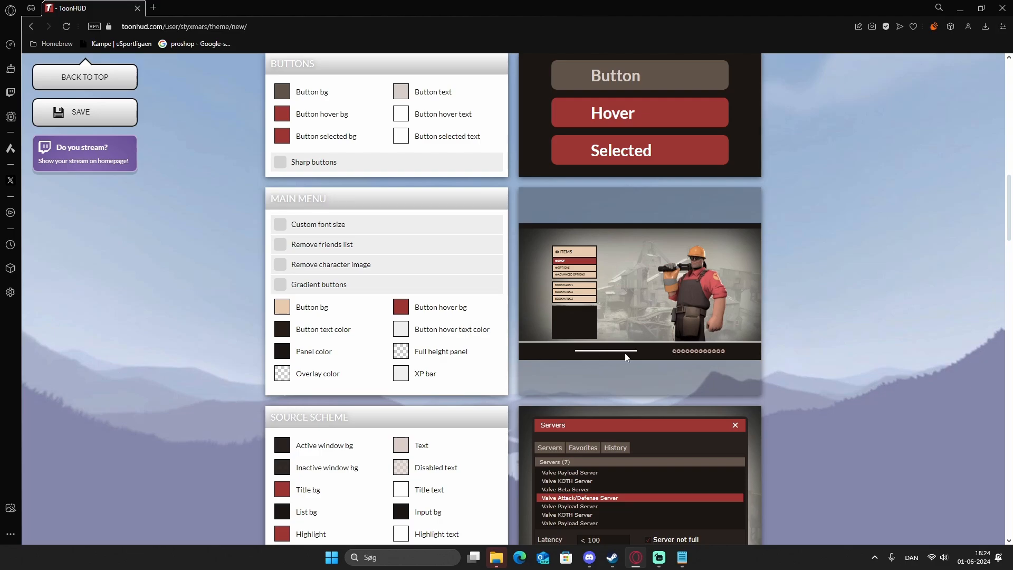
scroll(672, 361, down, 4)
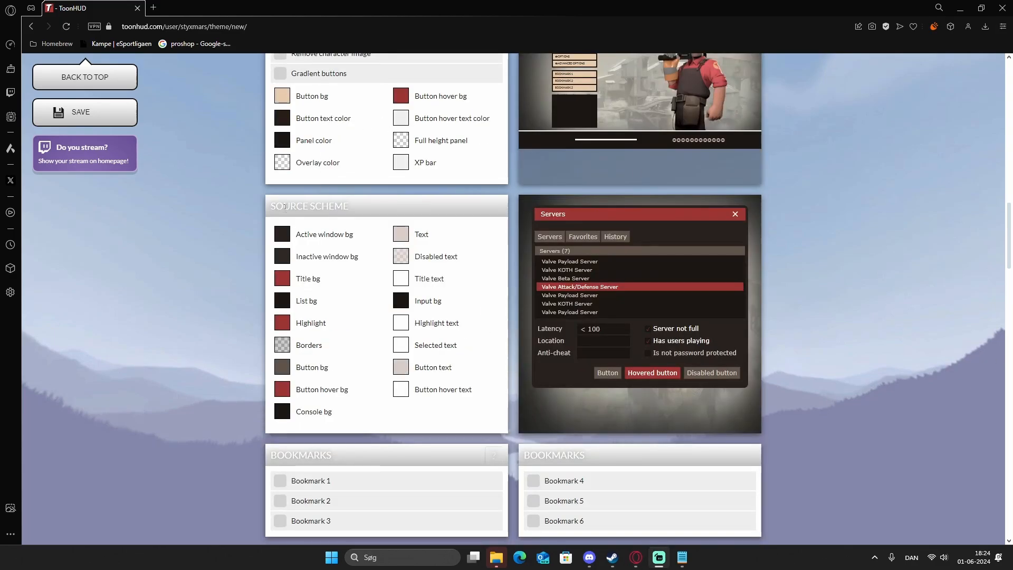
drag(271, 206, 352, 207)
click(390, 205)
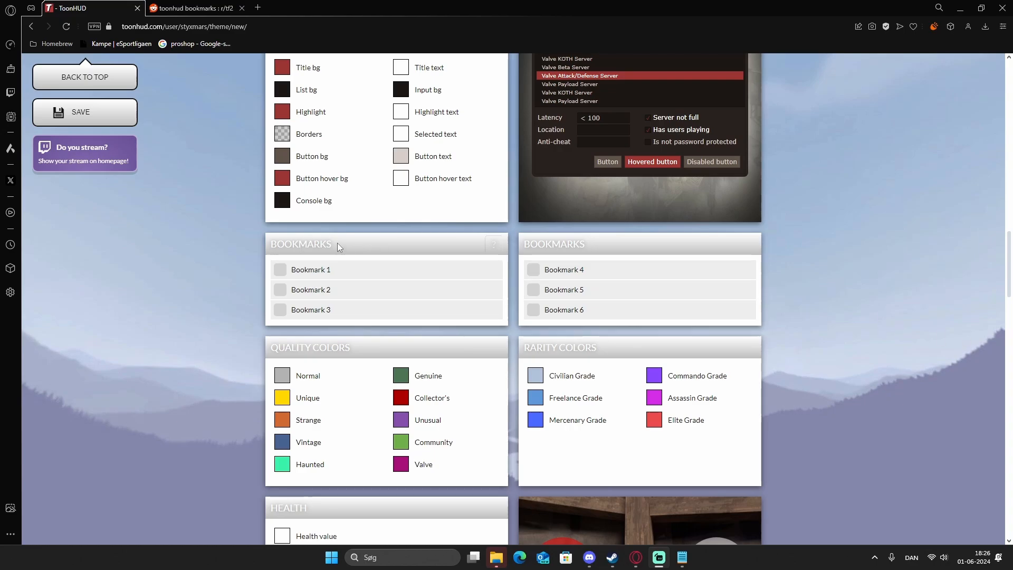
Enable Bookmark 1 and open its name and command fields for editing.
click(323, 271)
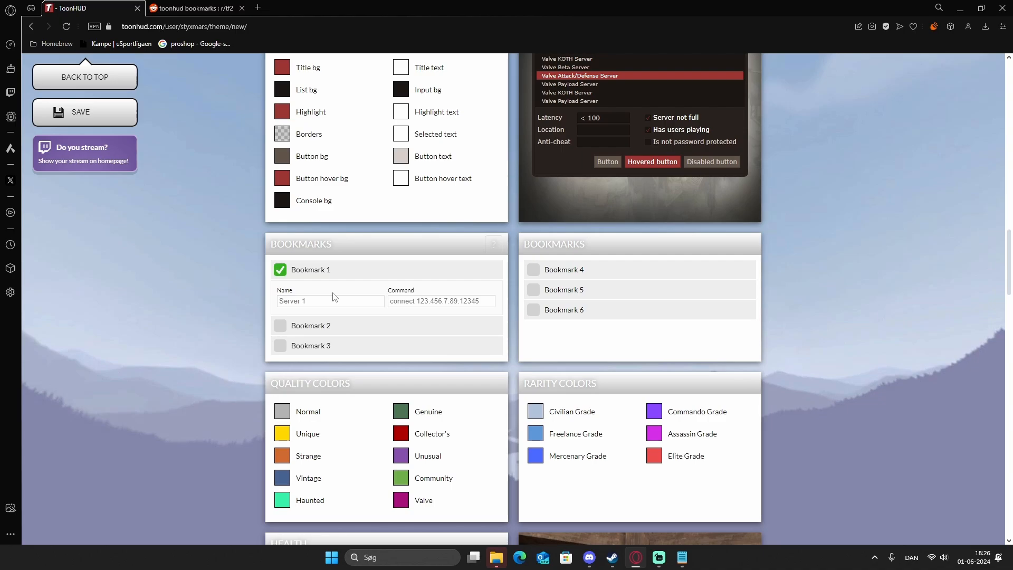
click(421, 301)
click(301, 305)
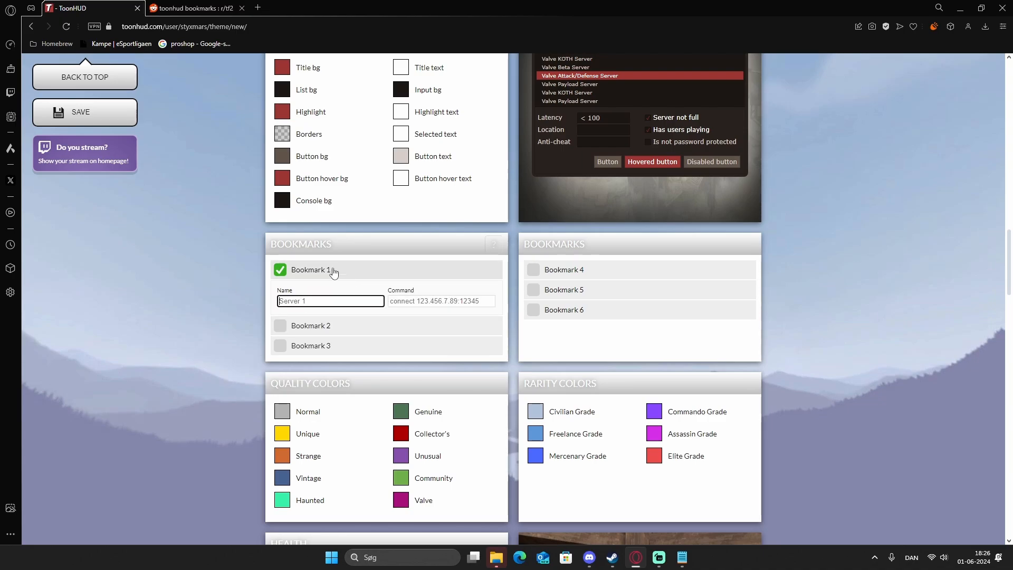
click(396, 298)
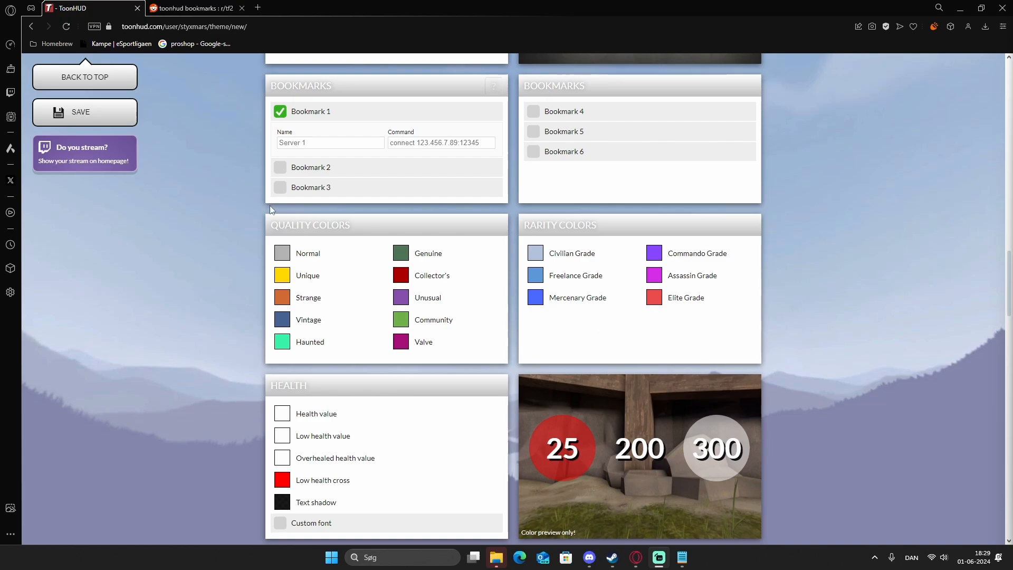
Examine the theme's quality color, rarity color, health, health bar, health cross and ammo settings.
drag(271, 227, 367, 227)
click(417, 226)
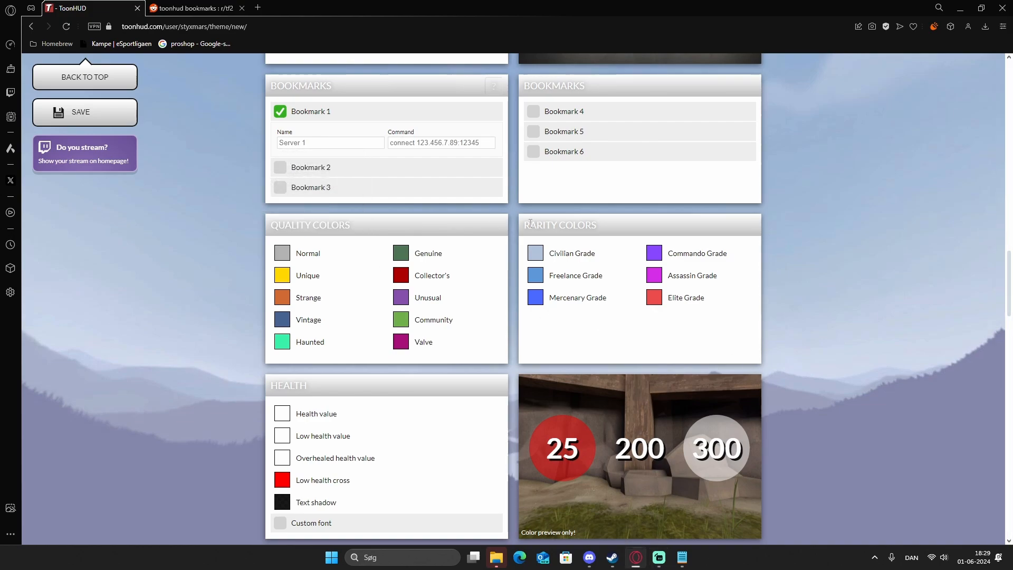
drag(530, 223, 605, 229)
click(645, 226)
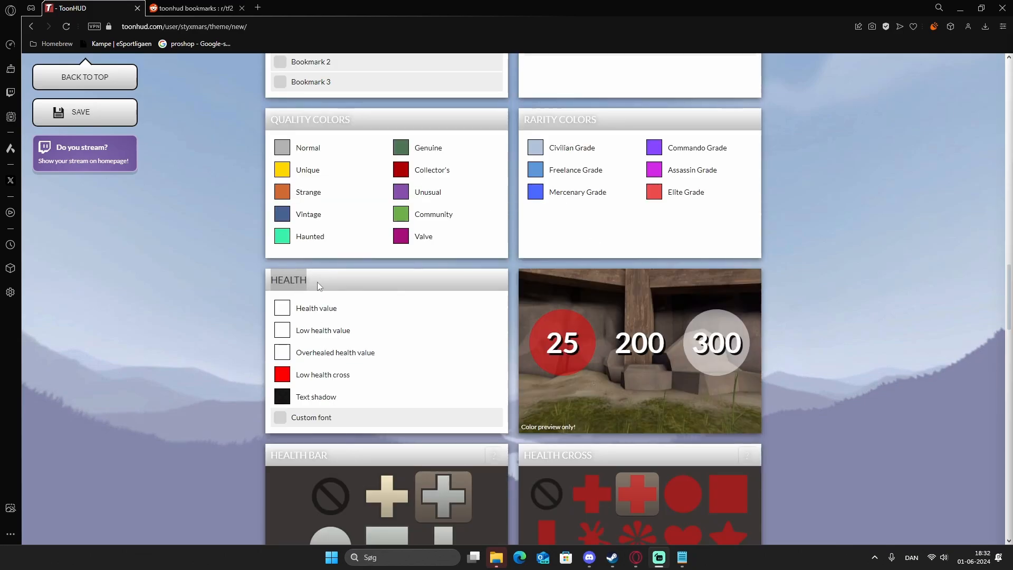
drag(318, 281, 264, 277)
click(367, 281)
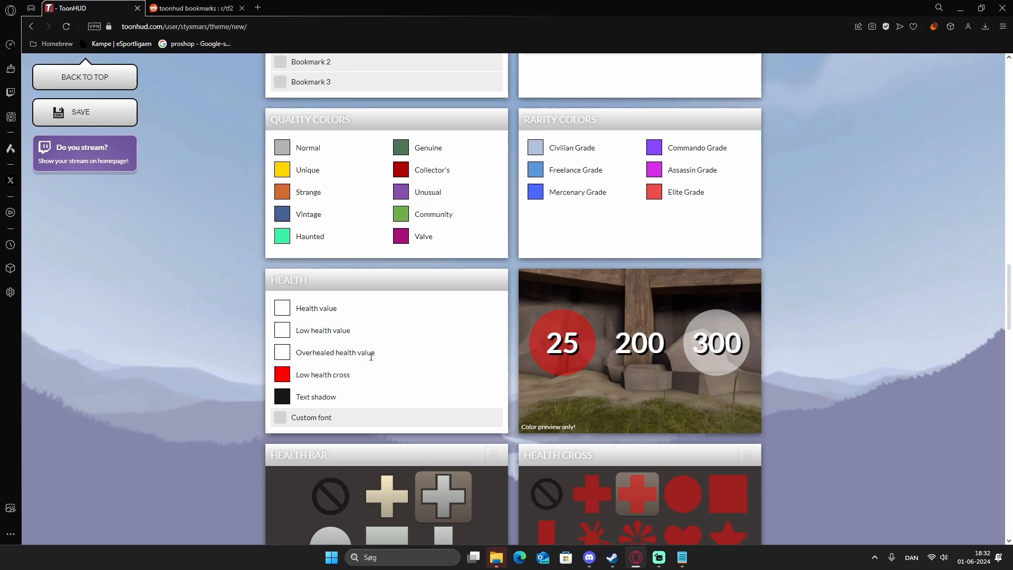
scroll(334, 429, down, 4)
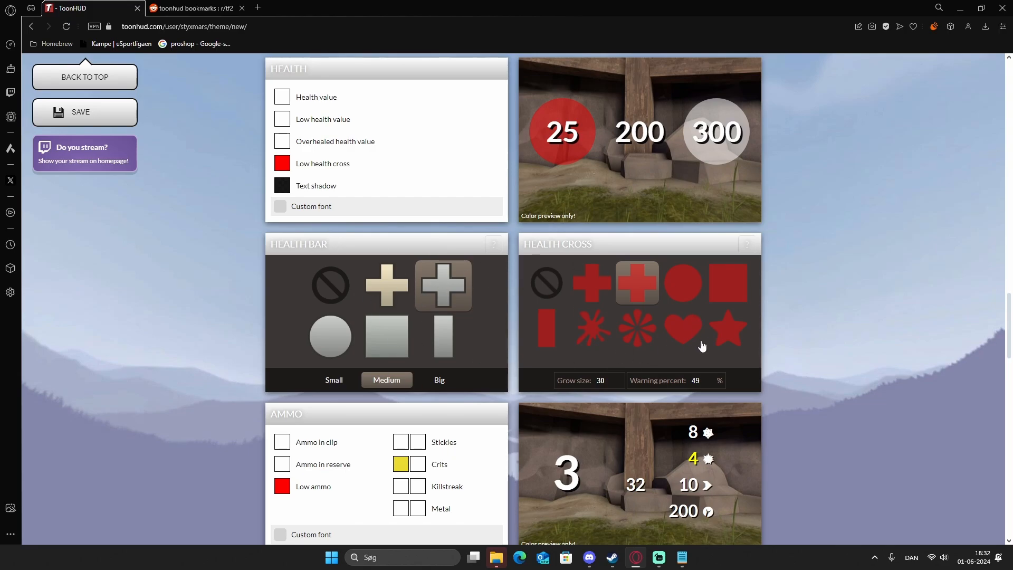
scroll(369, 237, down, 4)
double_click(285, 204)
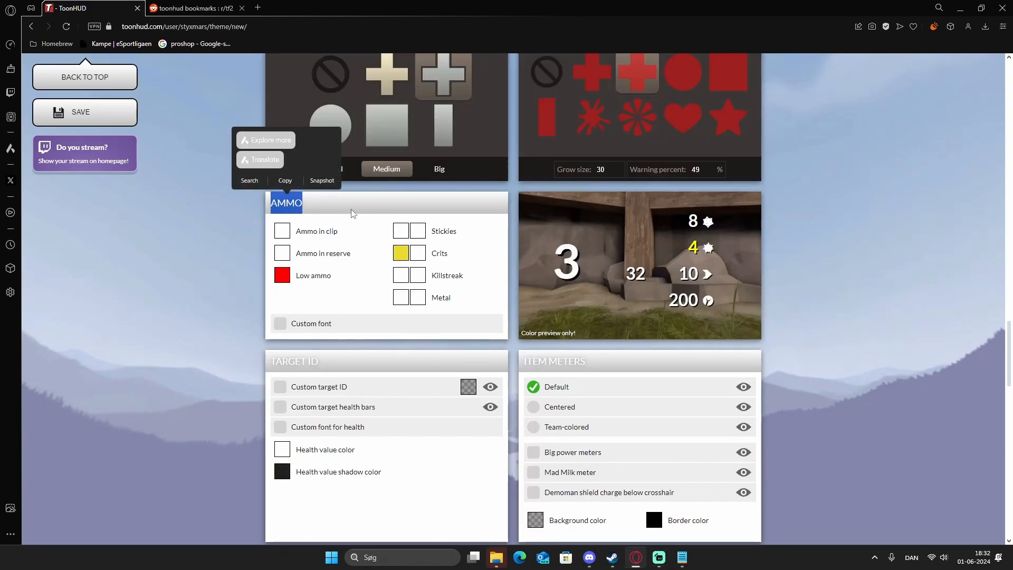
Compare the theme's health and ammo color settings with their preview images.
click(530, 217)
scroll(346, 213, up, 8)
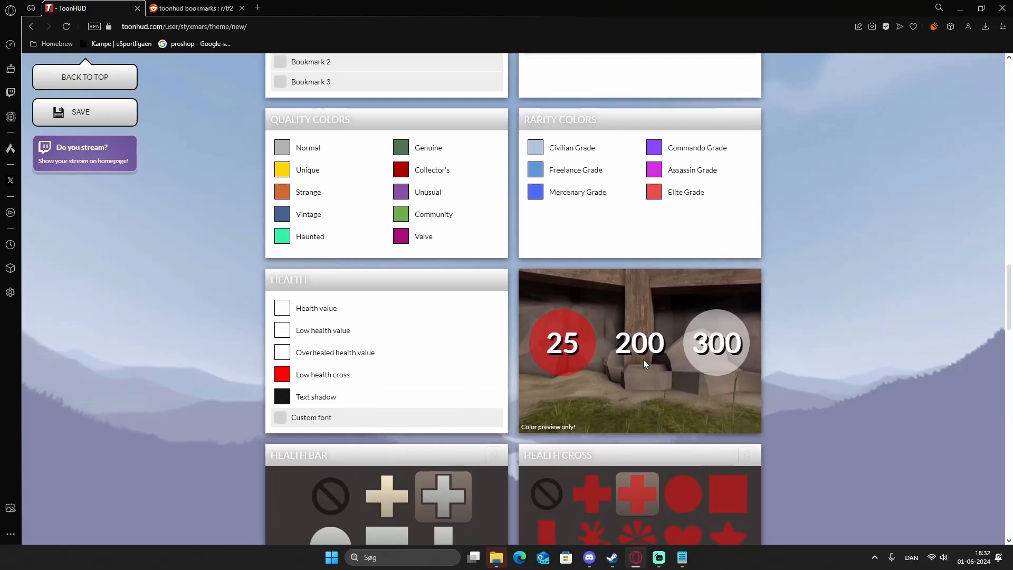
scroll(340, 237, down, 1)
drag(322, 232, 266, 228)
click(369, 253)
scroll(417, 297, down, 5)
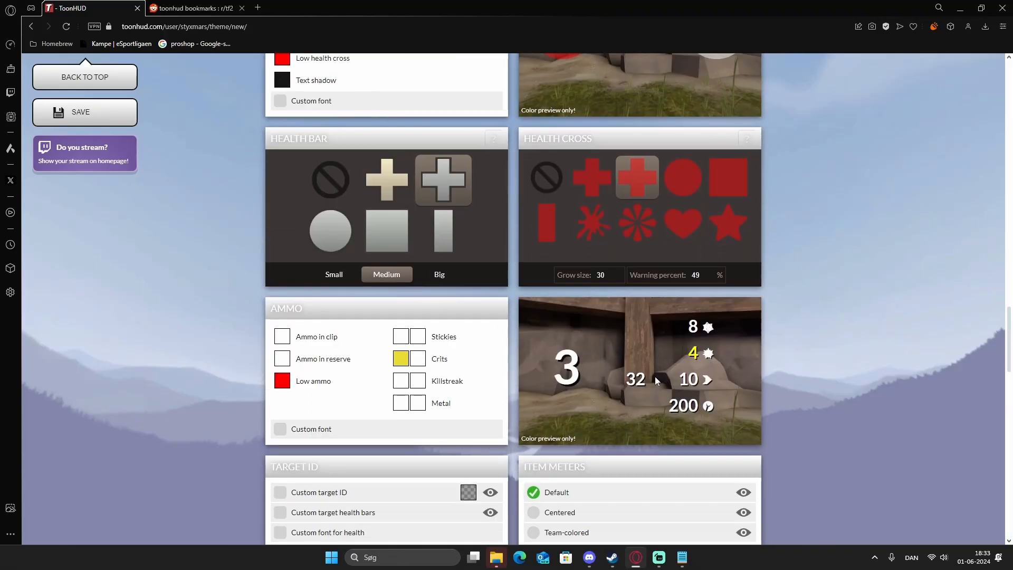
scroll(658, 400, down, 5)
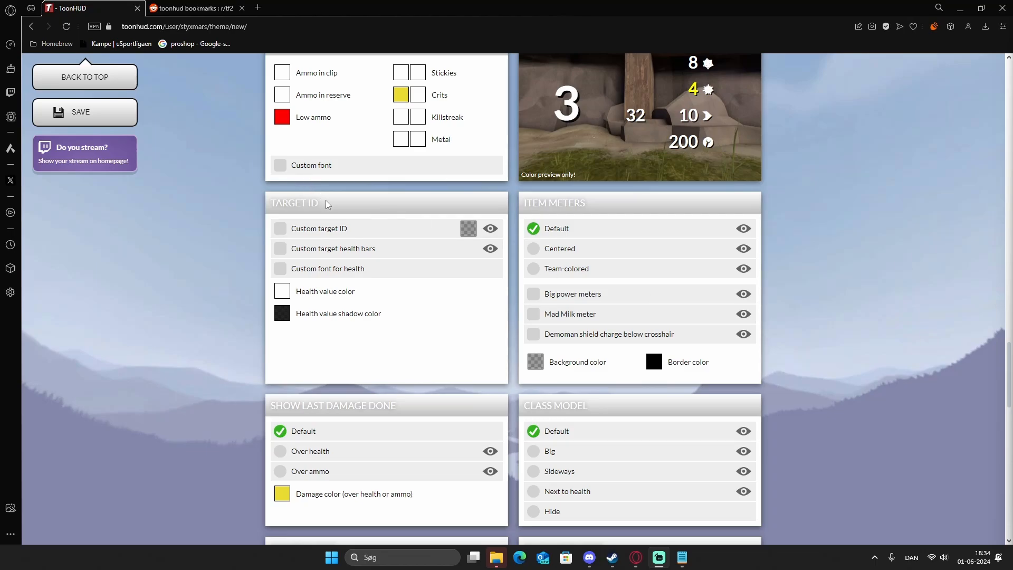
Preview the Custom target ID option in the Target ID settings.
triple_click(342, 206)
click(343, 207)
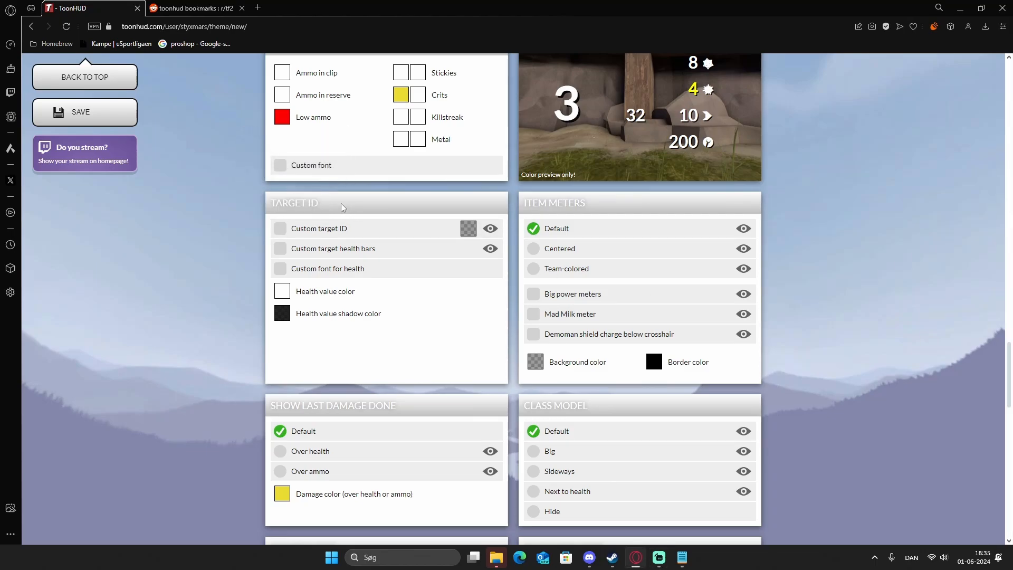
click(490, 228)
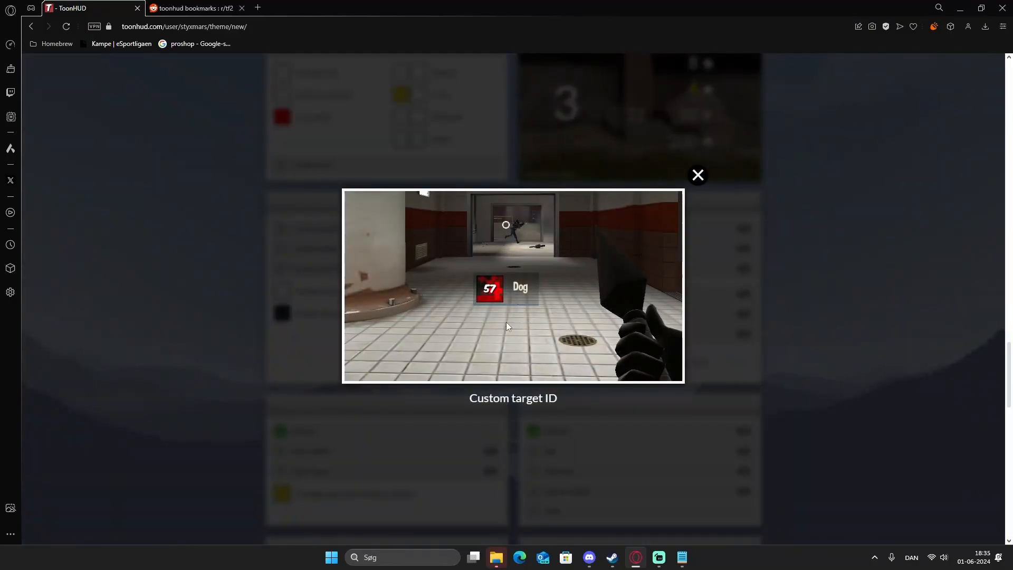
click(738, 276)
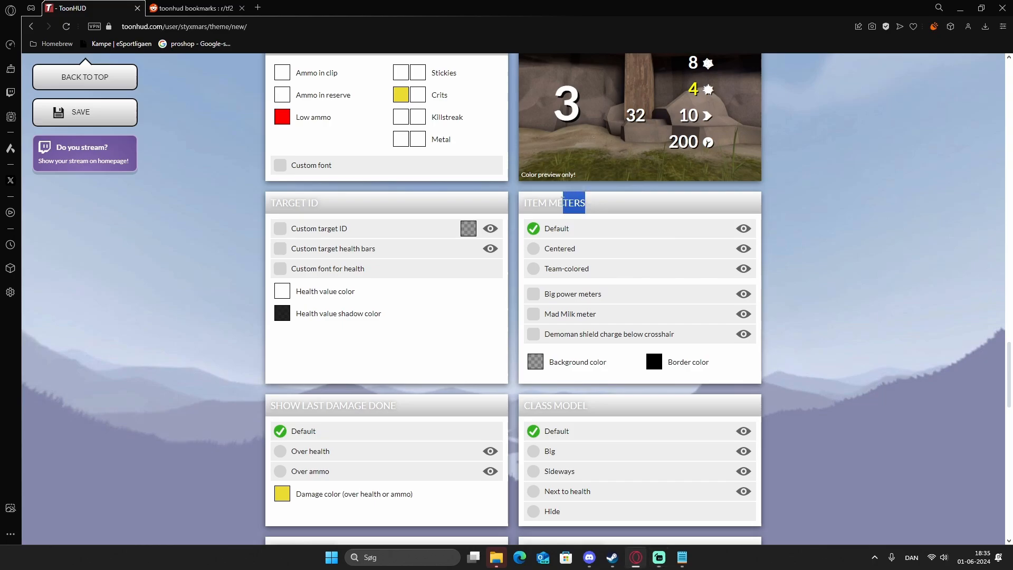
Preview the Default and Centered styles of the item meters.
triple_click(559, 206)
click(719, 229)
click(743, 228)
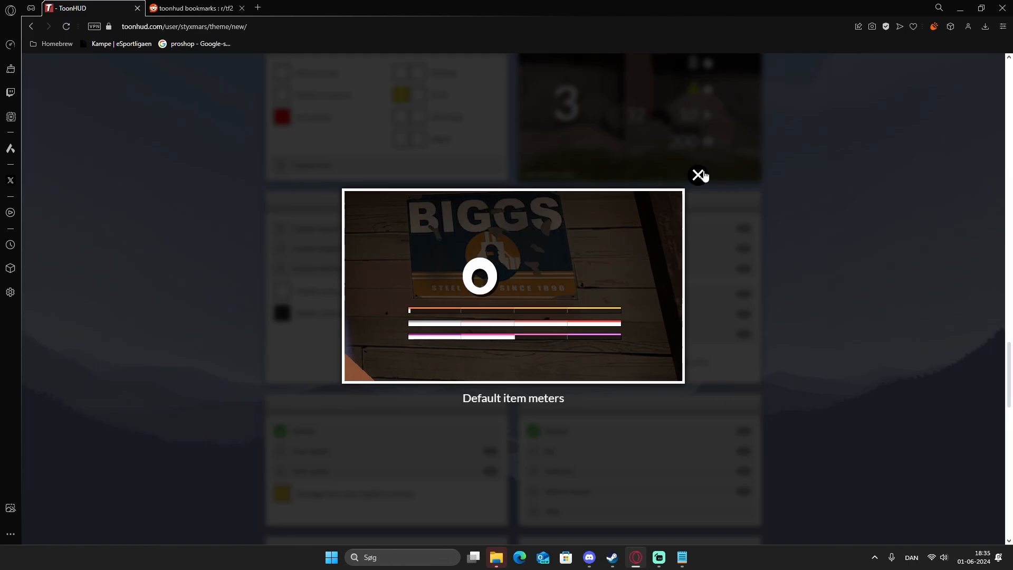
click(699, 174)
click(743, 228)
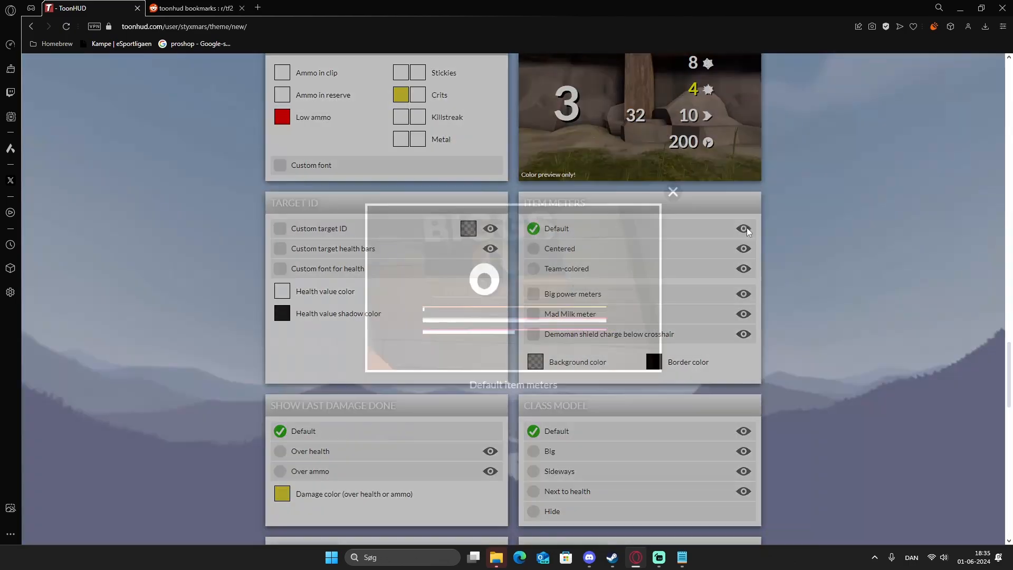
click(698, 174)
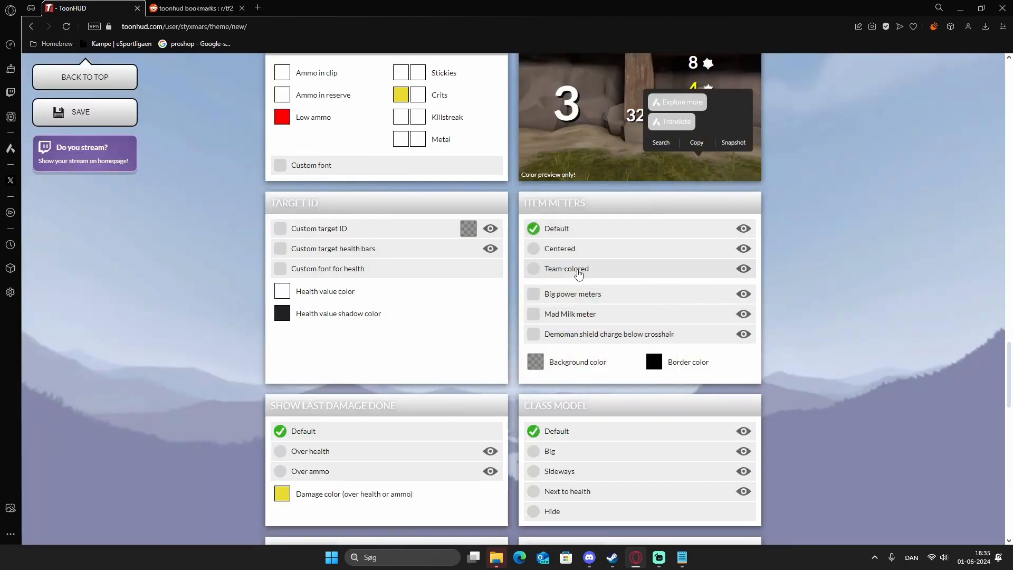
click(743, 248)
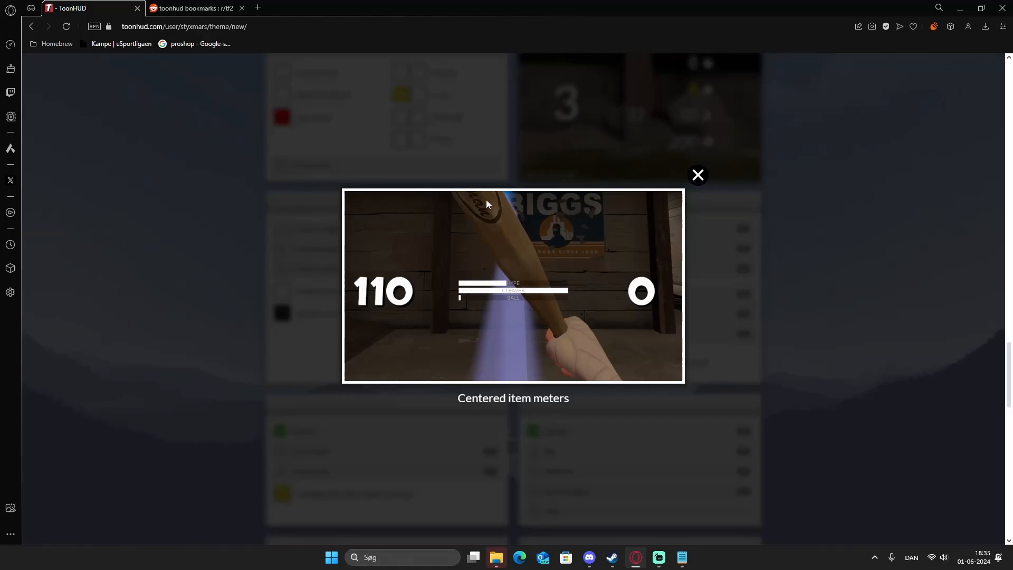
click(698, 176)
Set the item meters to Team-colored and preview that style.
click(554, 269)
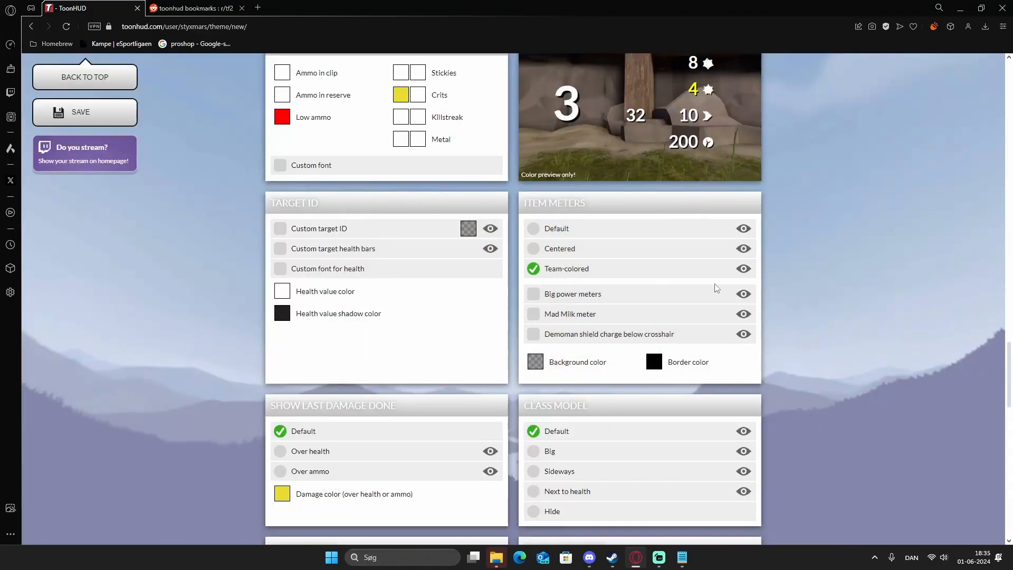
click(743, 269)
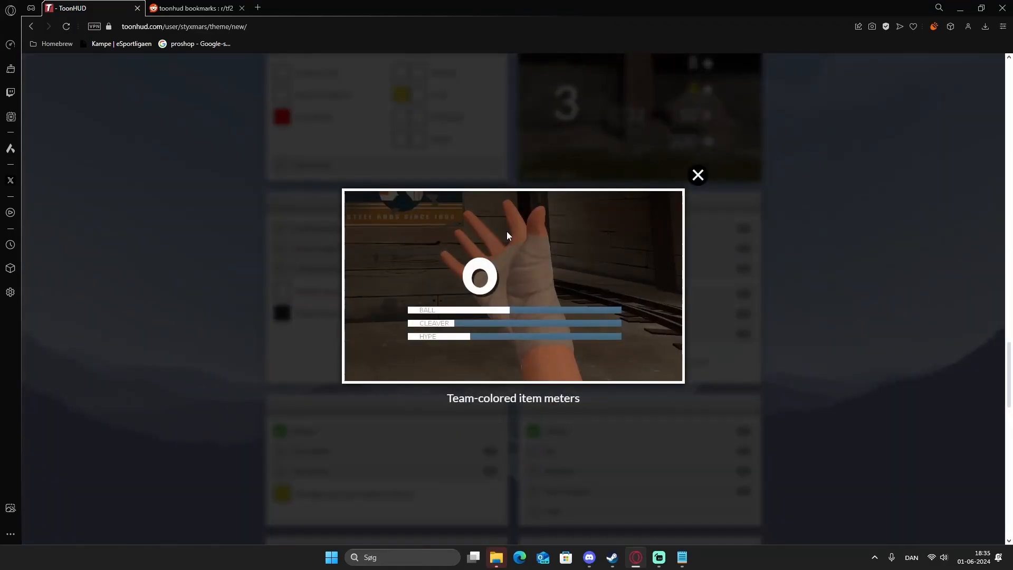
click(697, 175)
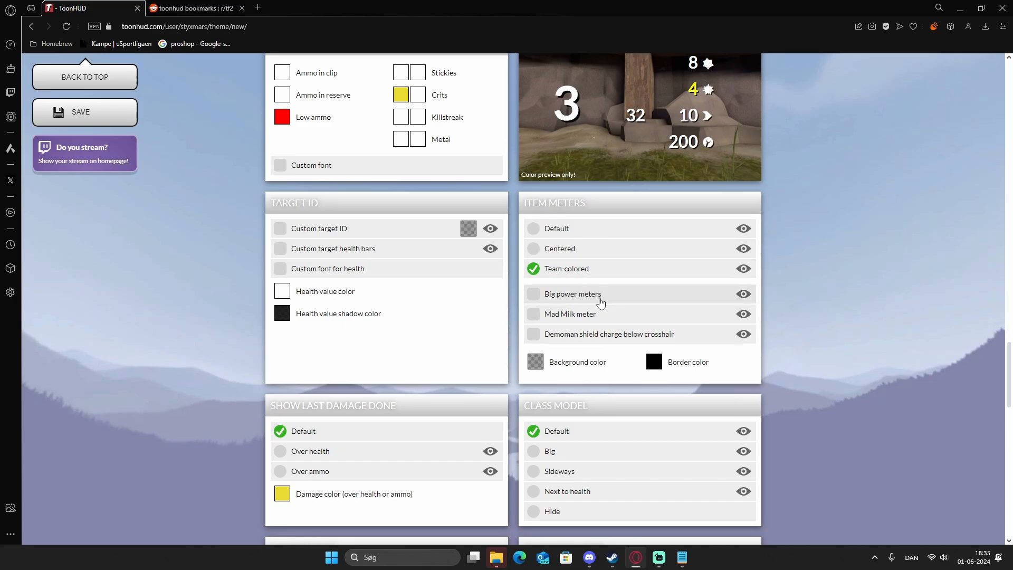
Try the item meters' Big power meters and Mad Milk meter options and open their previews.
click(581, 296)
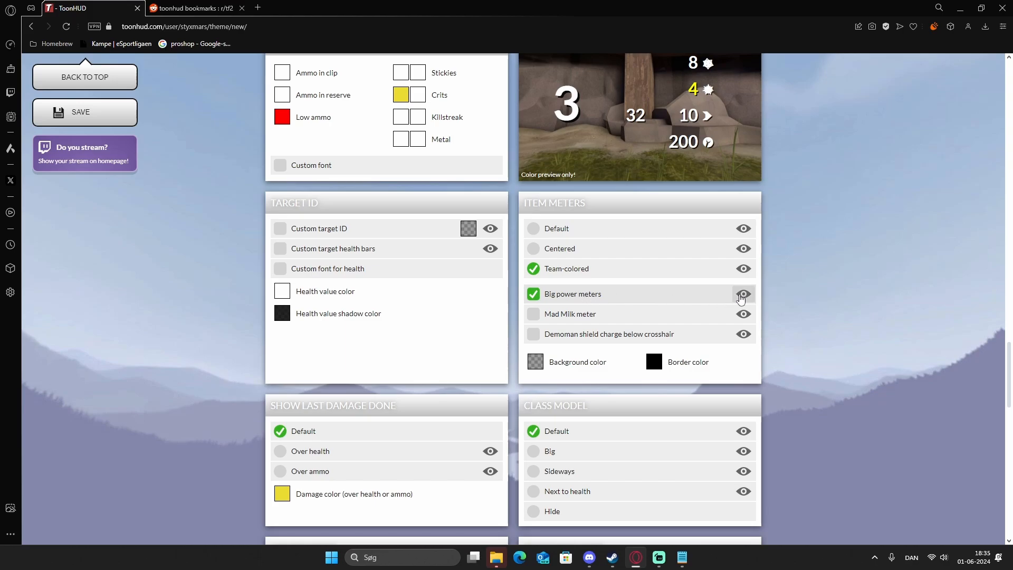
click(741, 297)
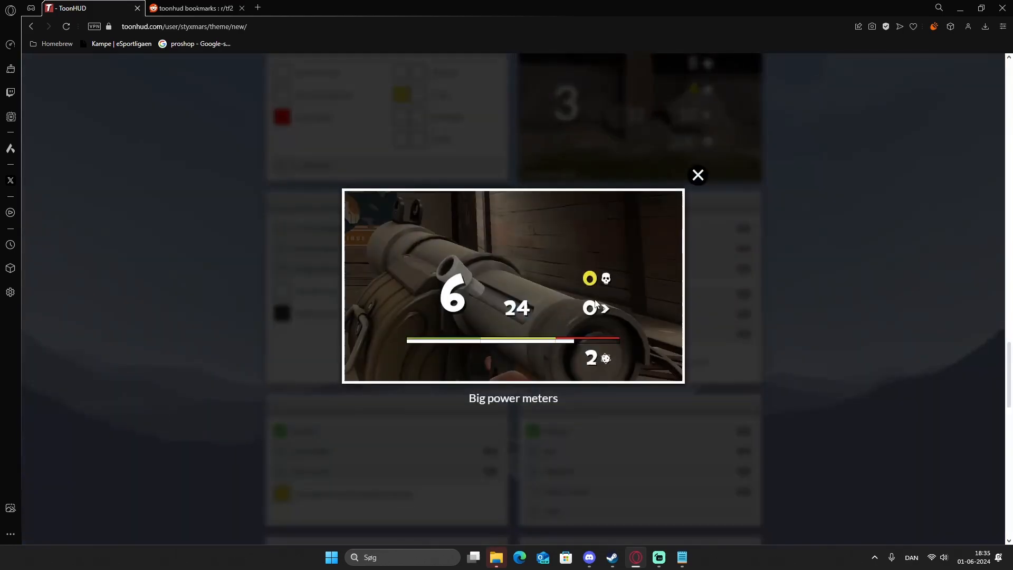
click(694, 175)
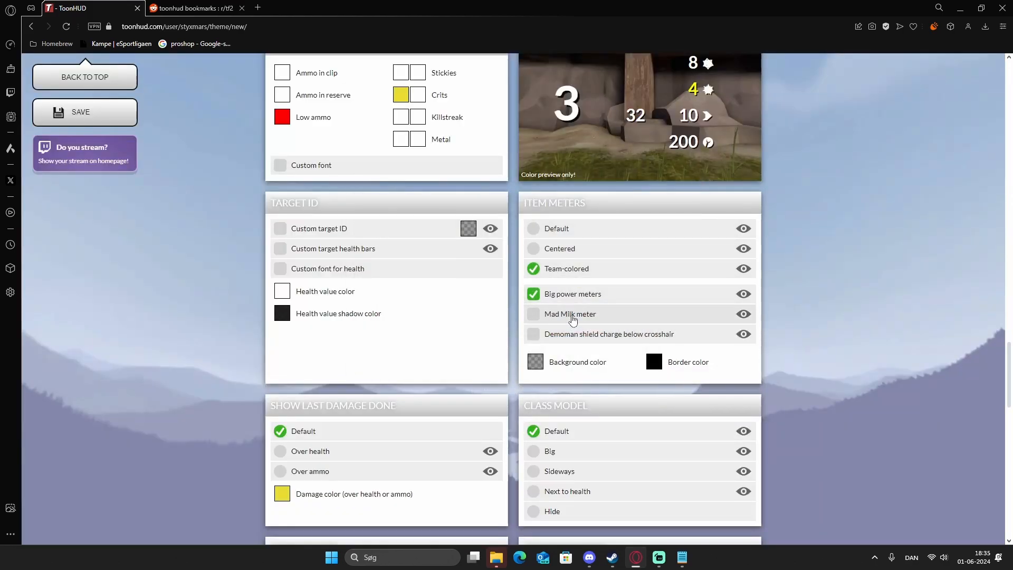
click(573, 317)
click(743, 313)
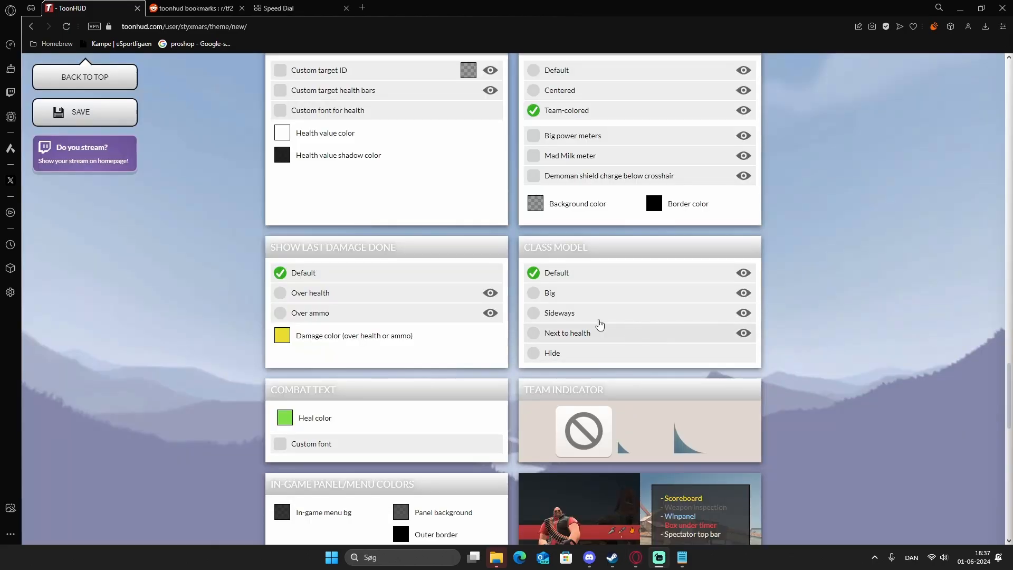
Preview showing the last damage done over health and over ammo, and set the damage color to red.
drag(450, 247, 270, 247)
click(449, 241)
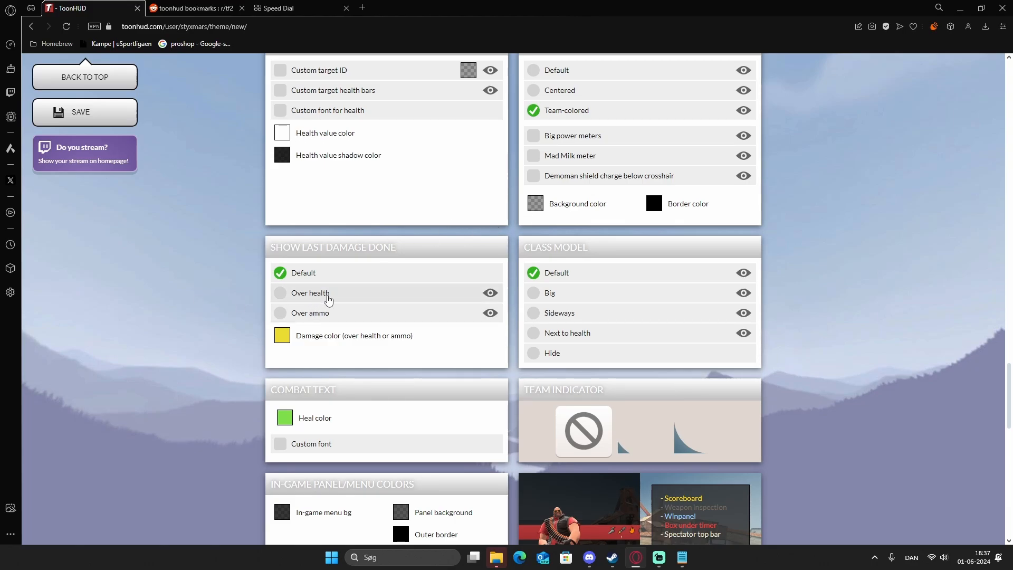
click(490, 294)
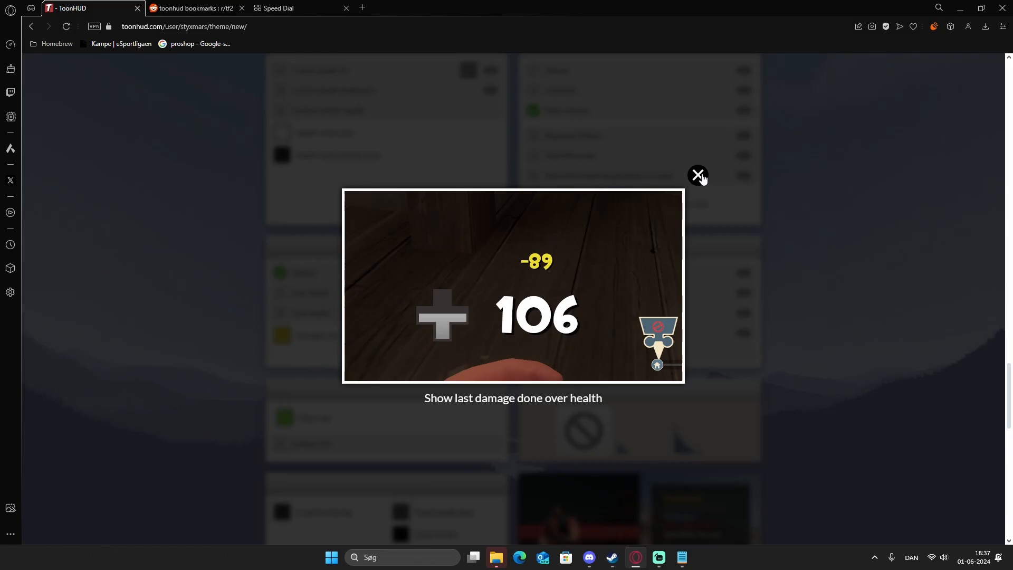
click(698, 176)
click(490, 314)
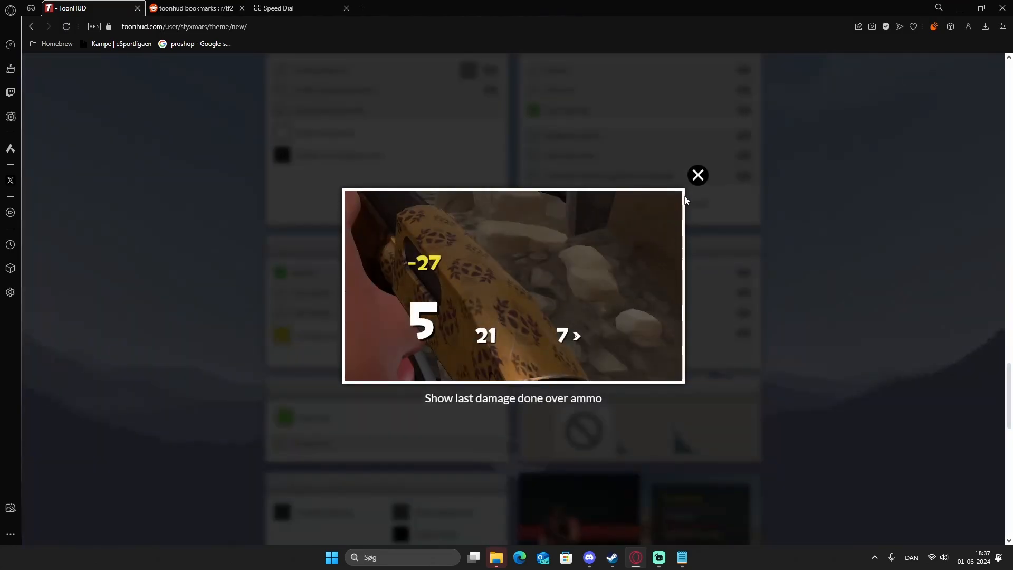
click(699, 176)
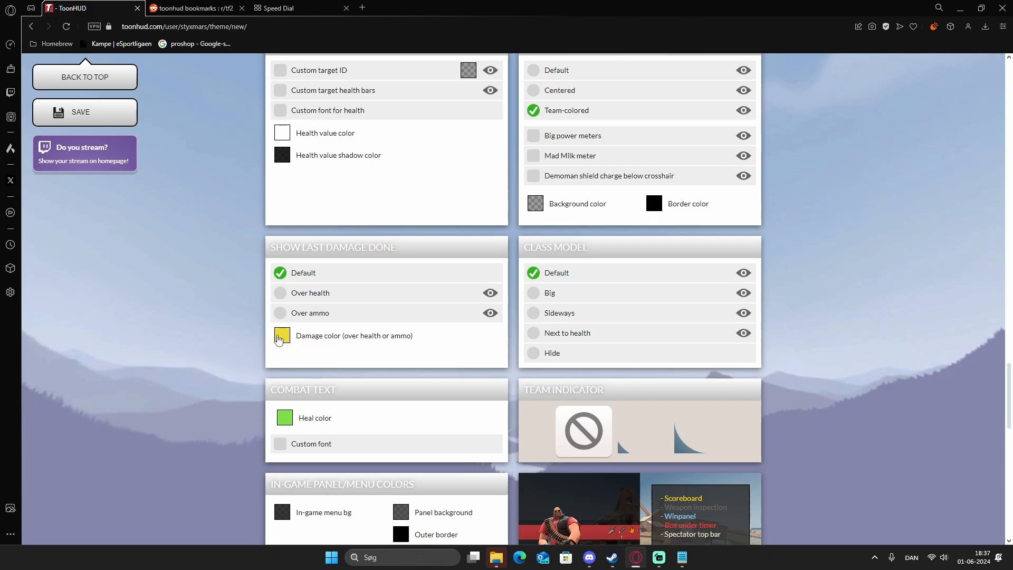
click(281, 338)
drag(457, 366, 459, 344)
Preview the Default and Big options for the class model.
drag(594, 246, 522, 251)
click(641, 248)
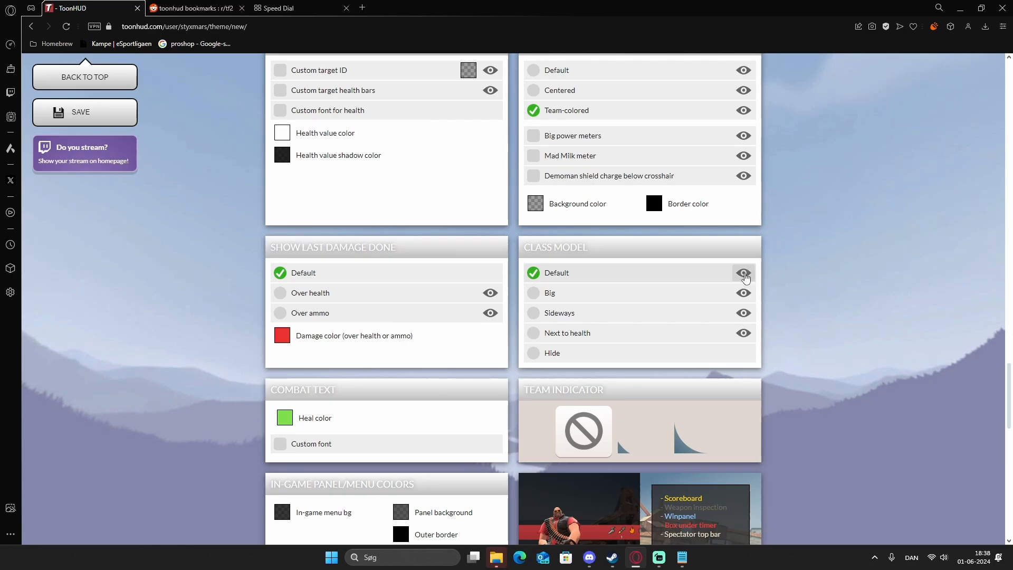
click(743, 275)
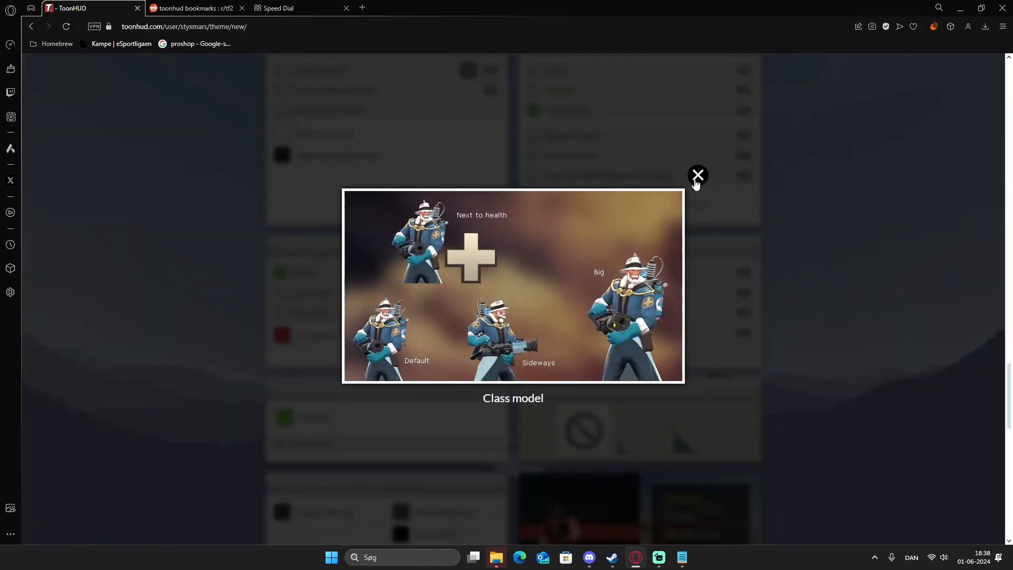
click(697, 175)
click(743, 293)
click(697, 175)
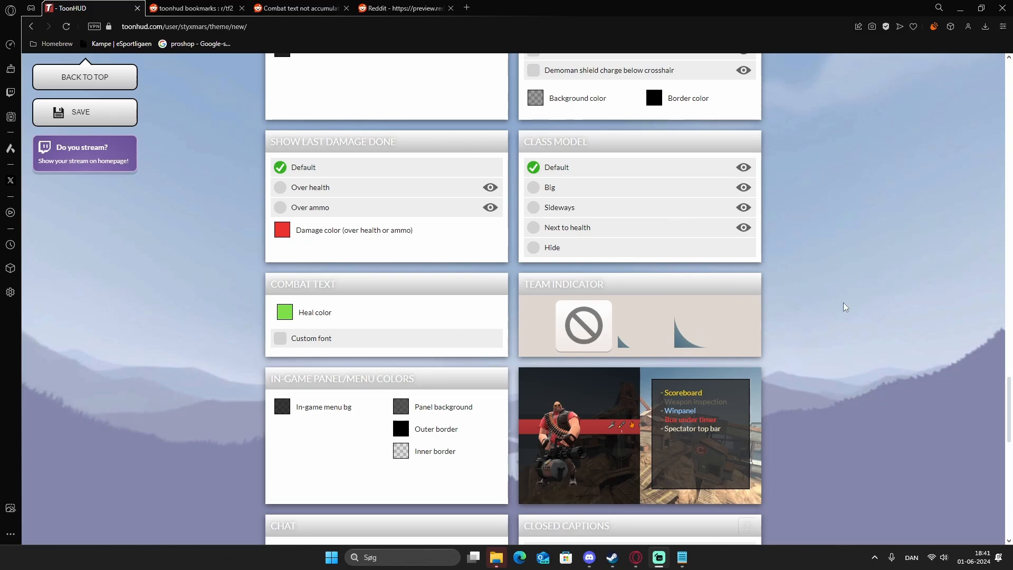
Examine the in-game panel and menu color settings alongside their preview image.
scroll(723, 341, down, 3)
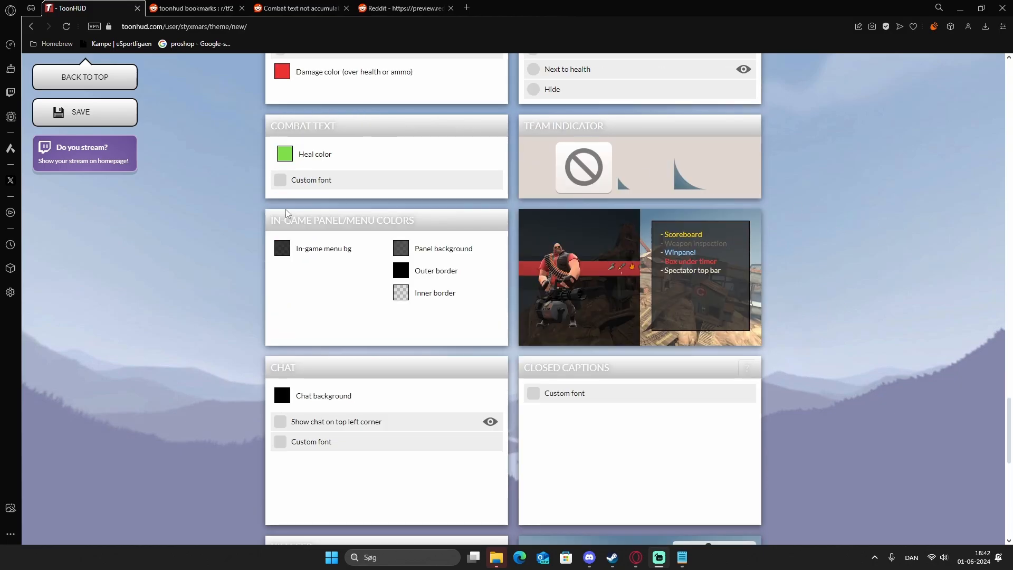
drag(286, 213, 428, 217)
click(469, 230)
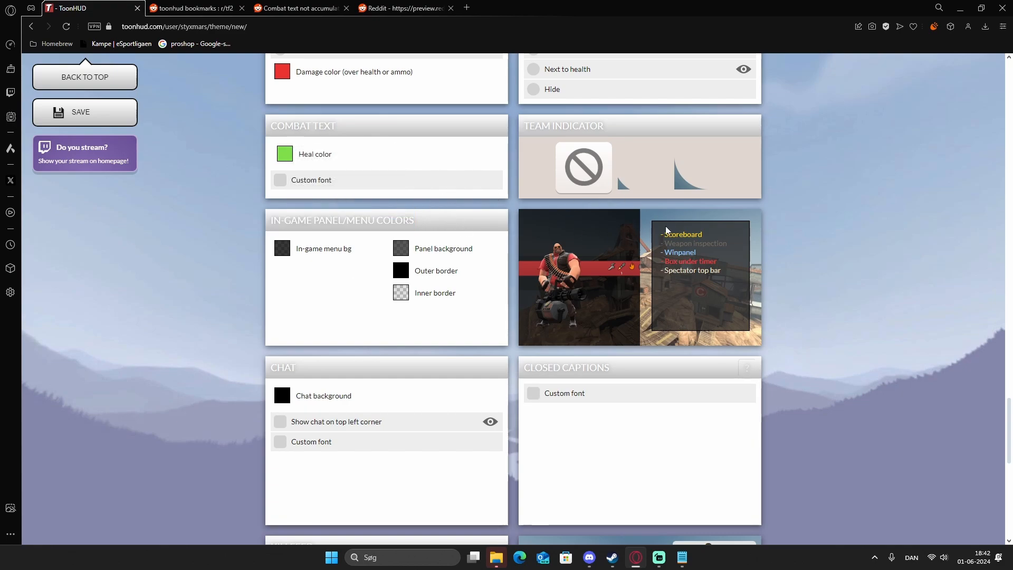
drag(270, 220, 383, 221)
click(429, 219)
click(440, 230)
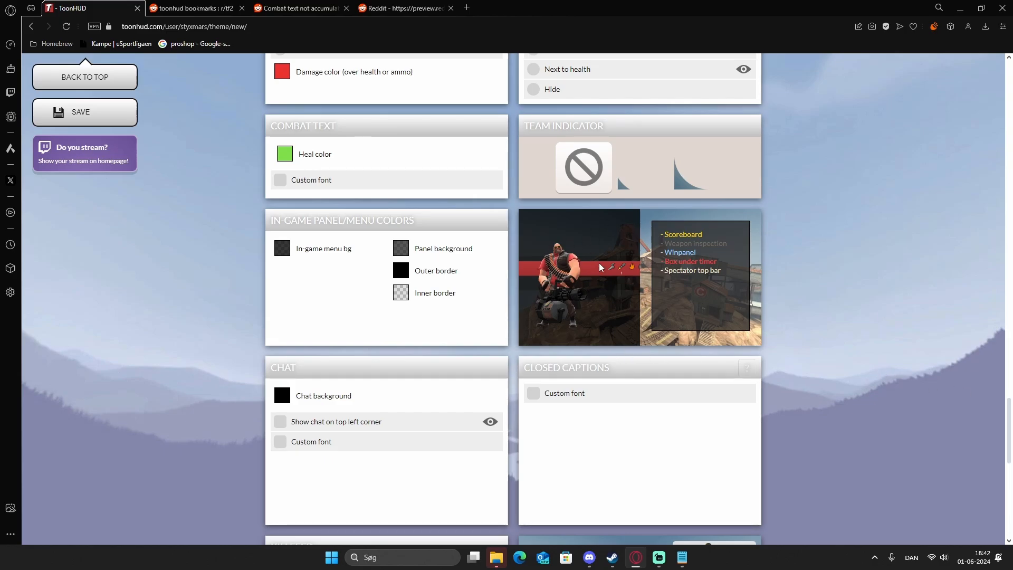
Examine the chat settings and preview showing the chat on the top left corner.
scroll(599, 267, down, 3)
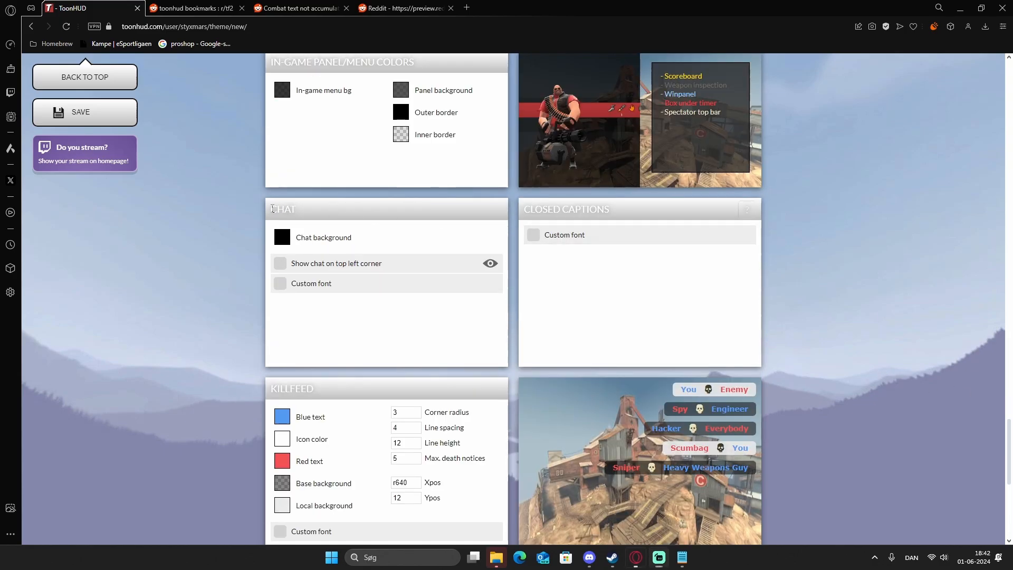
drag(272, 209, 350, 214)
drag(561, 211, 656, 213)
click(658, 213)
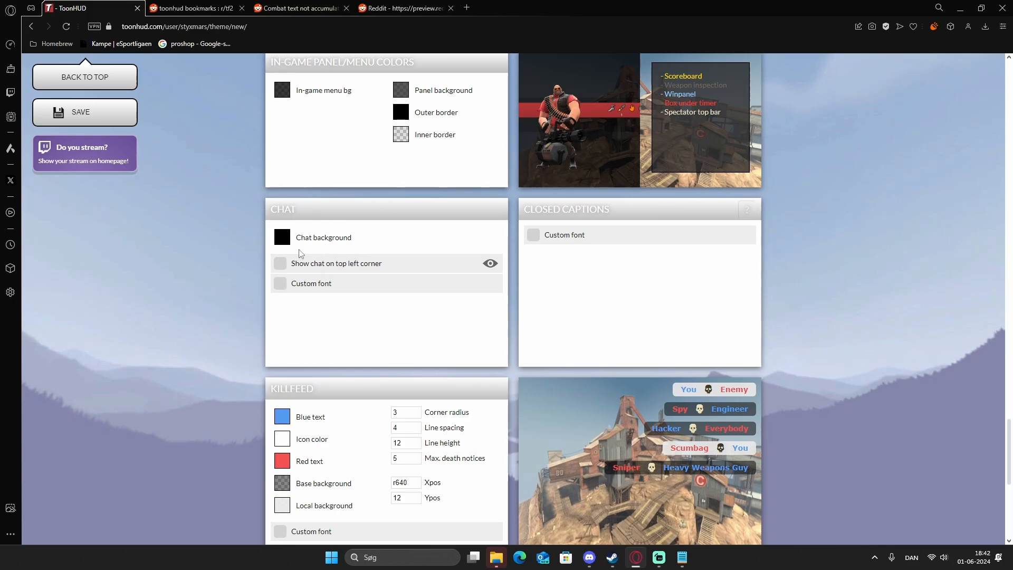
click(488, 263)
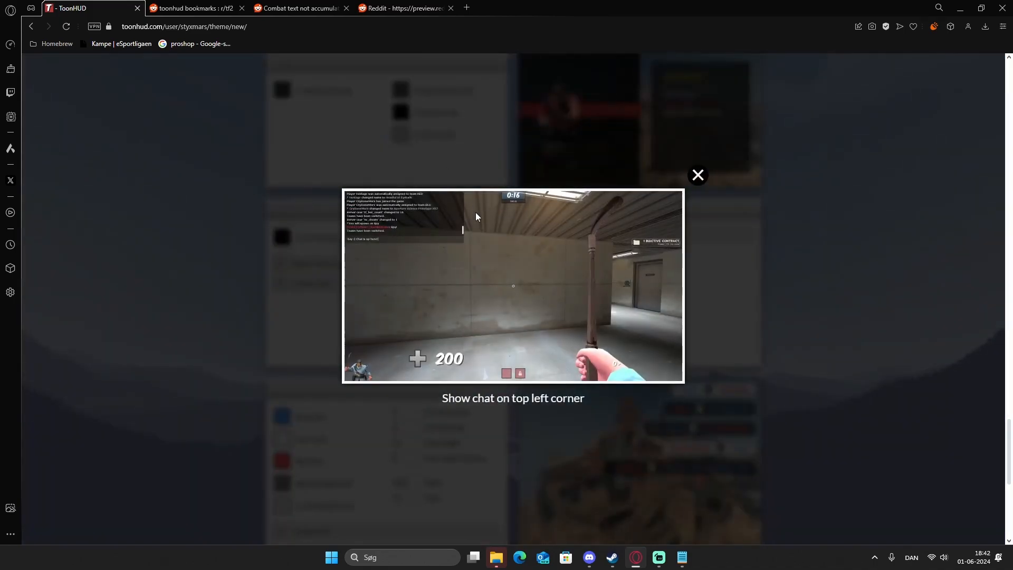
click(698, 175)
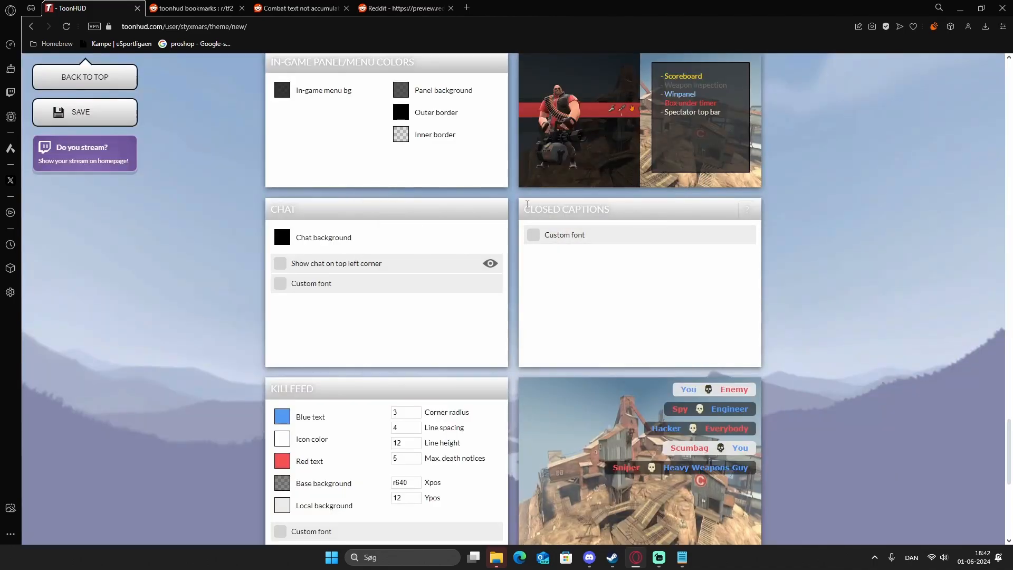
Try the Custom font option for closed captions, switching it off again.
drag(515, 205, 646, 210)
click(661, 213)
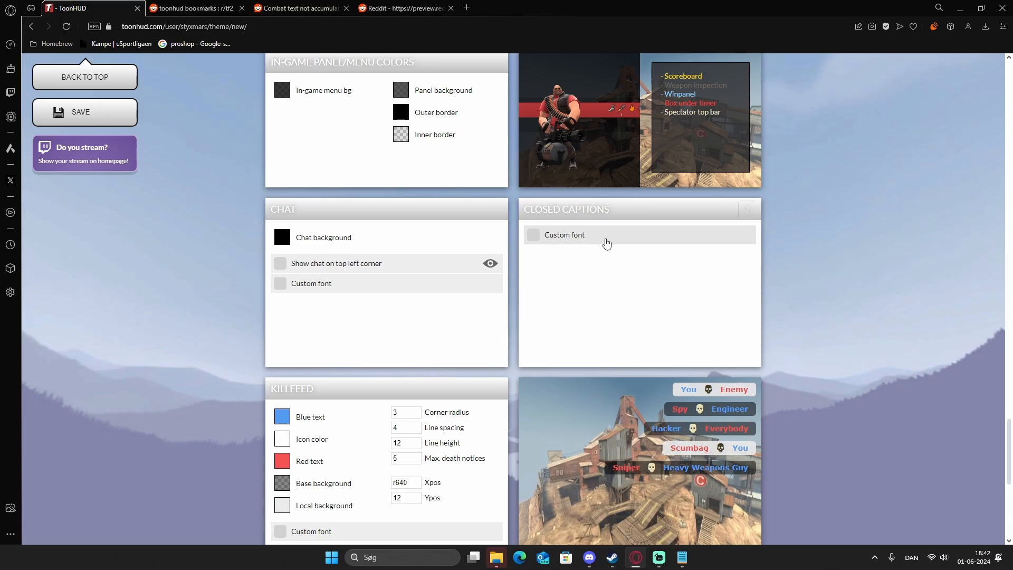
click(606, 243)
click(584, 240)
Set the killfeed's line spacing to 6.
scroll(584, 240, down, 3)
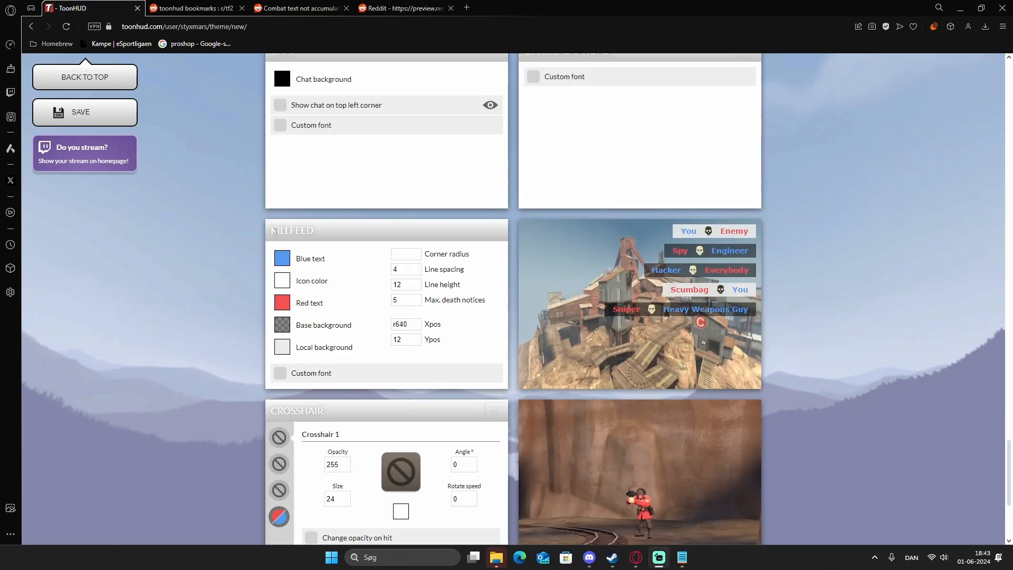
drag(270, 232, 367, 232)
click(436, 224)
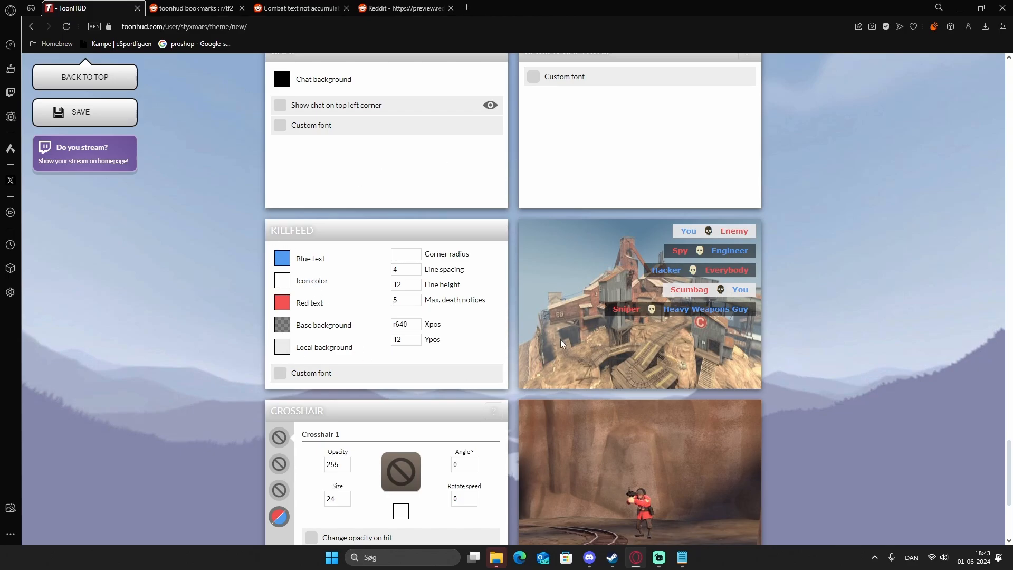
click(430, 253)
click(410, 271)
key(BackSpace)
text(2)
key(BackSpace)
text(6)
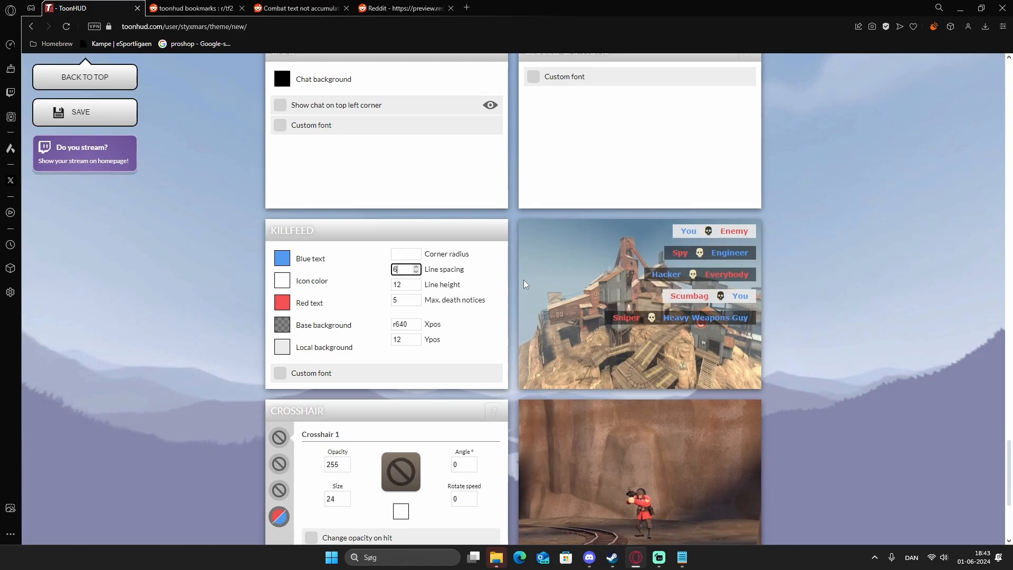
Set the killfeed's line spacing to 3.
key(BackSpace)
text(3)
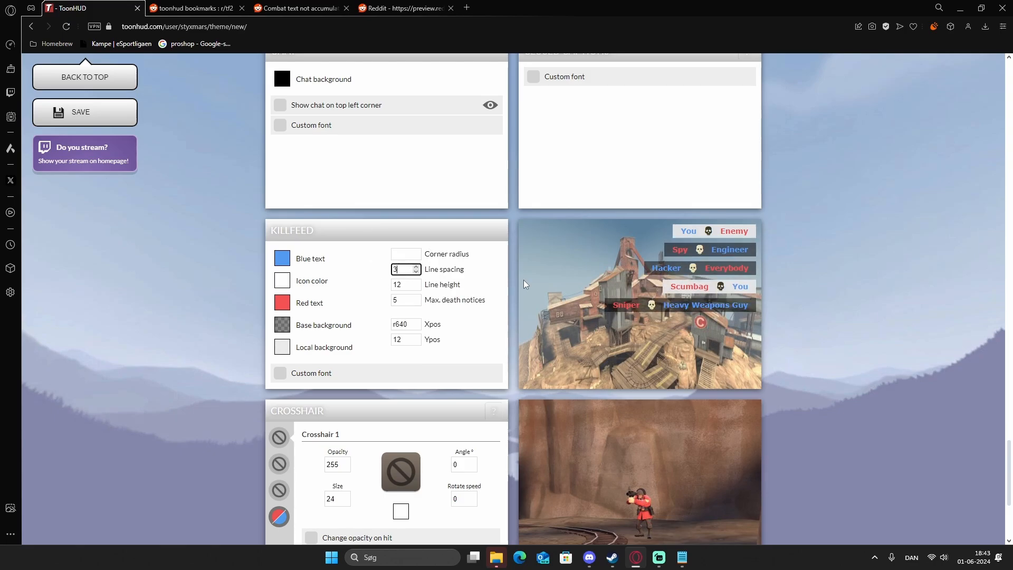
click(337, 281)
Try a killfeed line height of 3, then set it back to 12.
click(406, 280)
key(BackSpace)
key(BackSpace)
text(3)
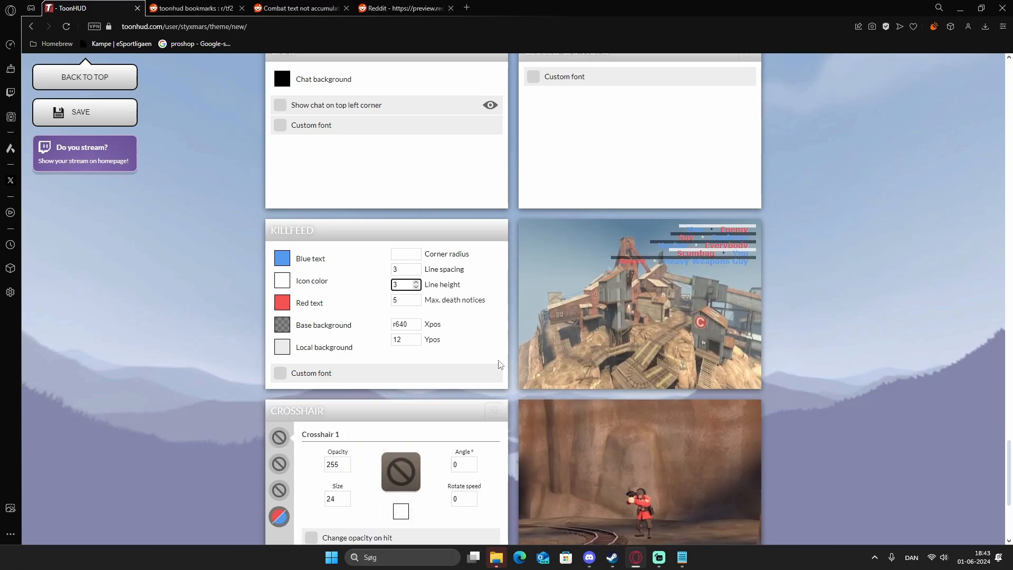
key(BackSpace)
text(12)
click(363, 287)
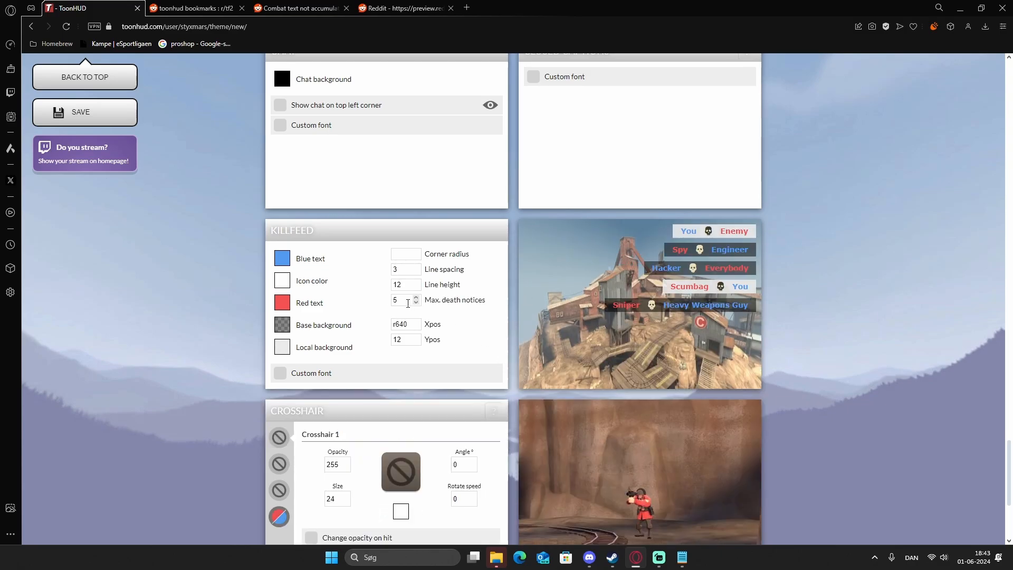
Try killfeed maximum death notices of 10, 2 and 100, then restore the value to 5.
click(408, 304)
key(BackSpace)
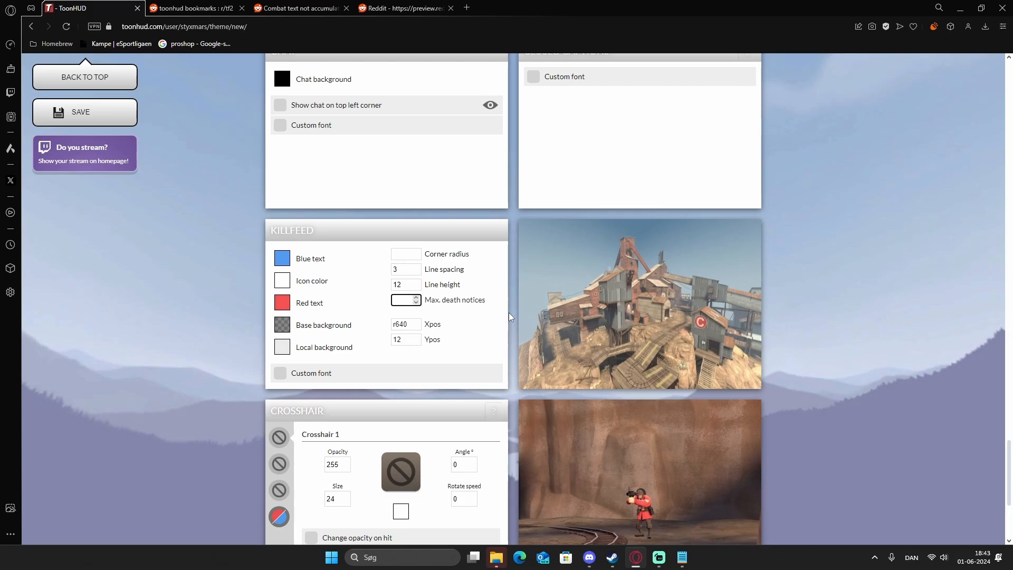
text(10)
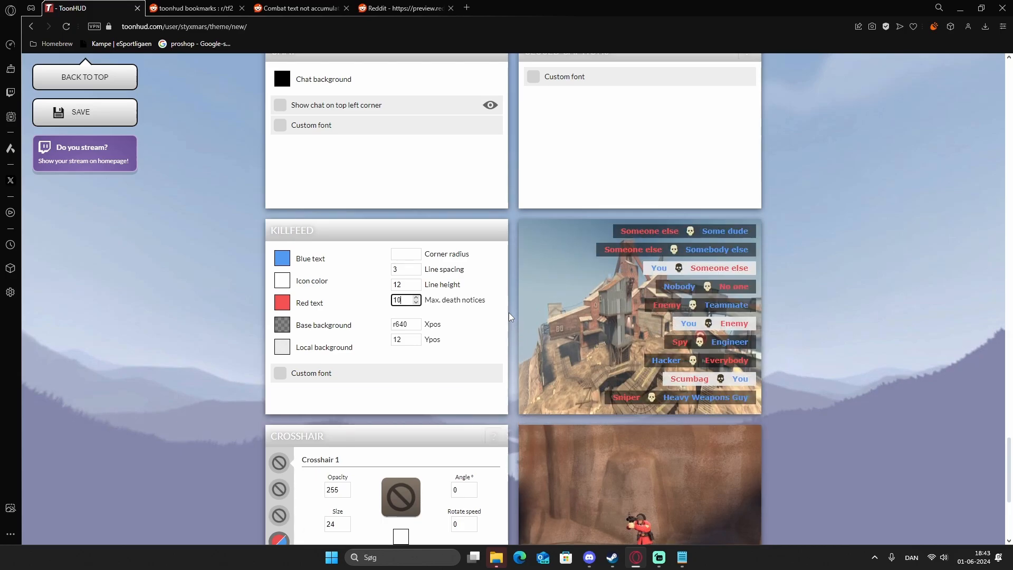
key(BackSpace)
text(2)
key(BackSpace)
key(BackSpace)
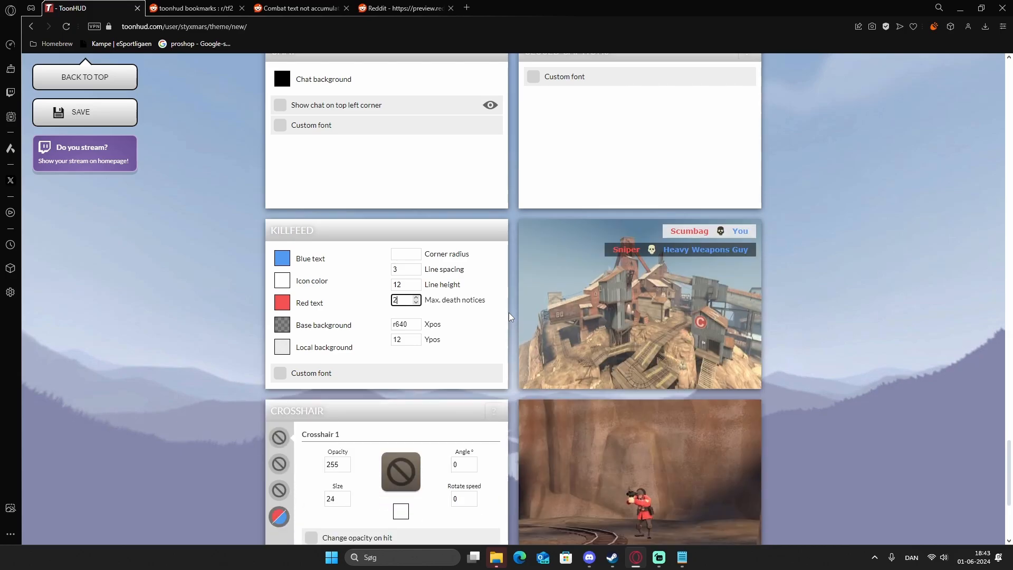
text(100)
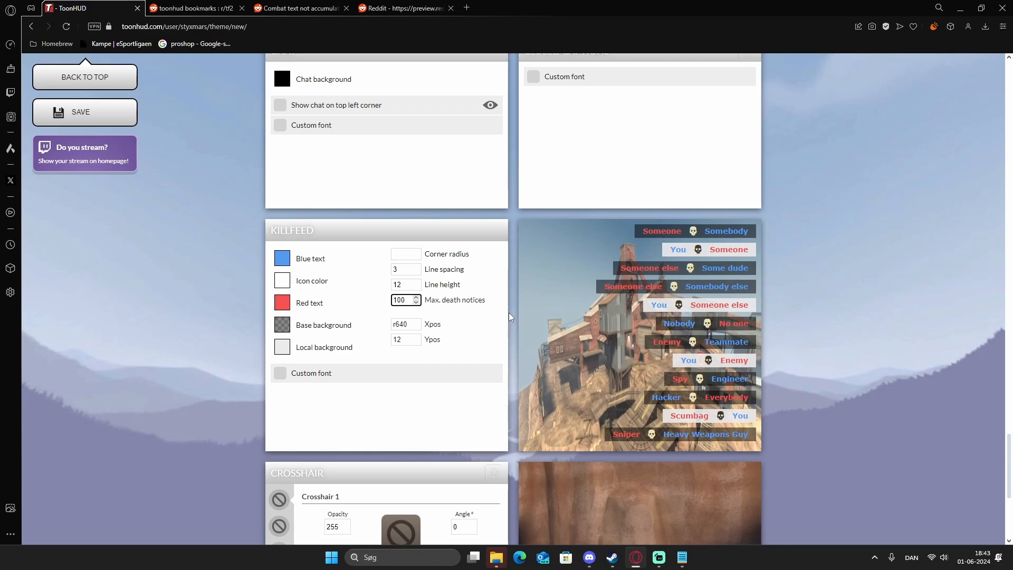
key(BackSpace)
key(BackSpace)
key(BackSpace)
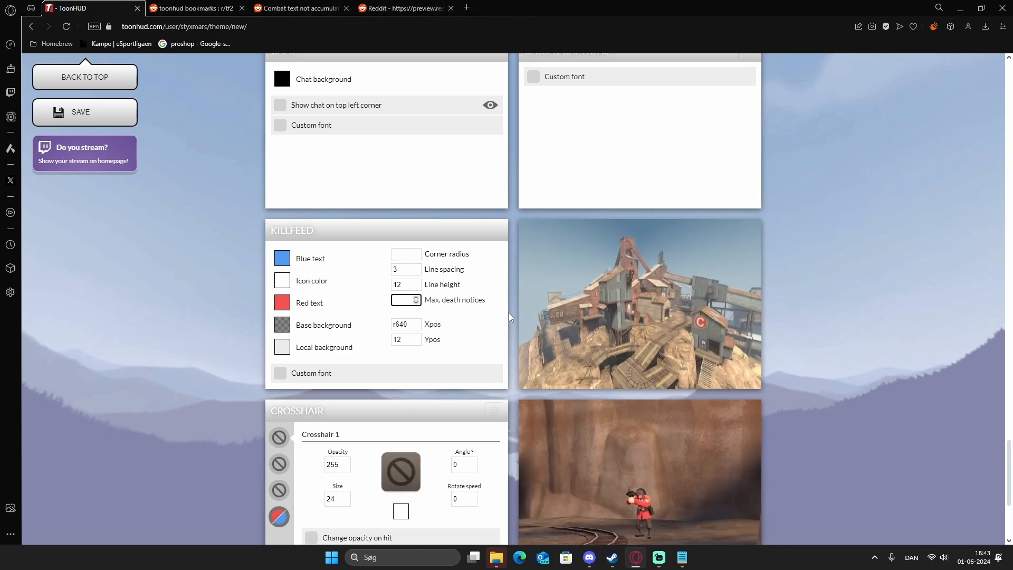
text(2)
key(BackSpace)
text(5)
Read the crosshair help text and choose the small plus-shaped design for Crosshair 1.
scroll(495, 316, down, 4)
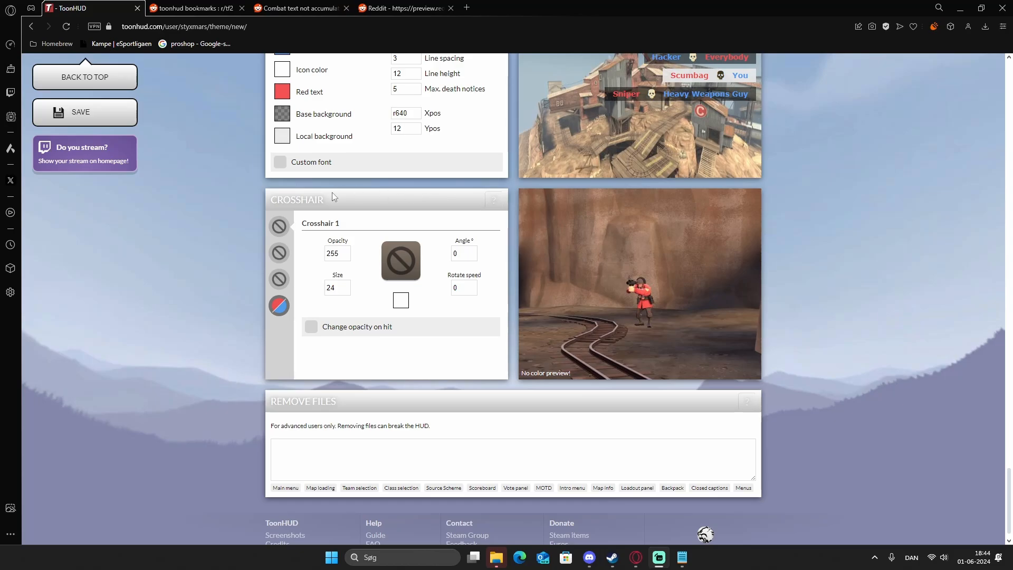
drag(332, 196, 260, 198)
mouse_move(502, 201)
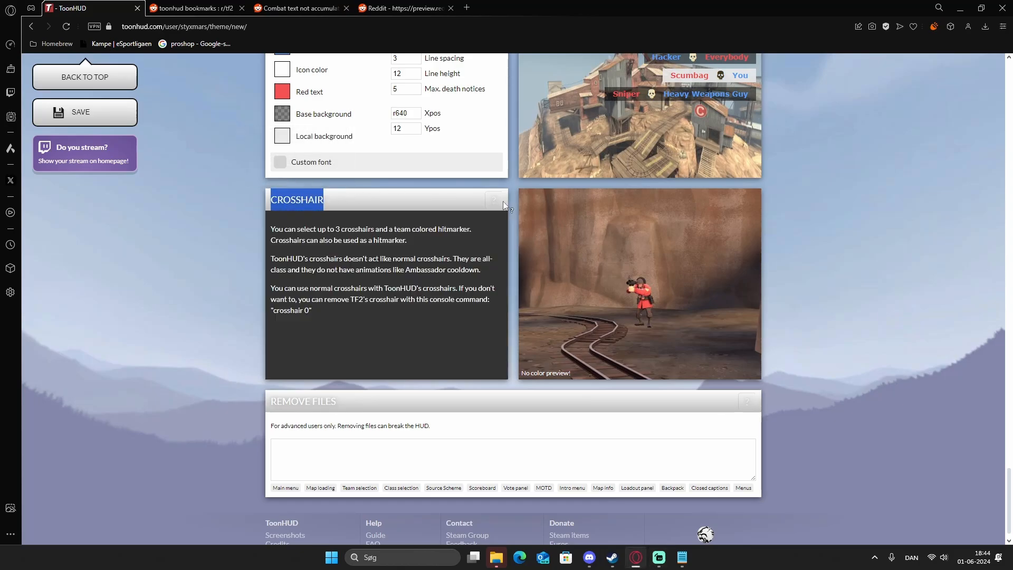
click(403, 259)
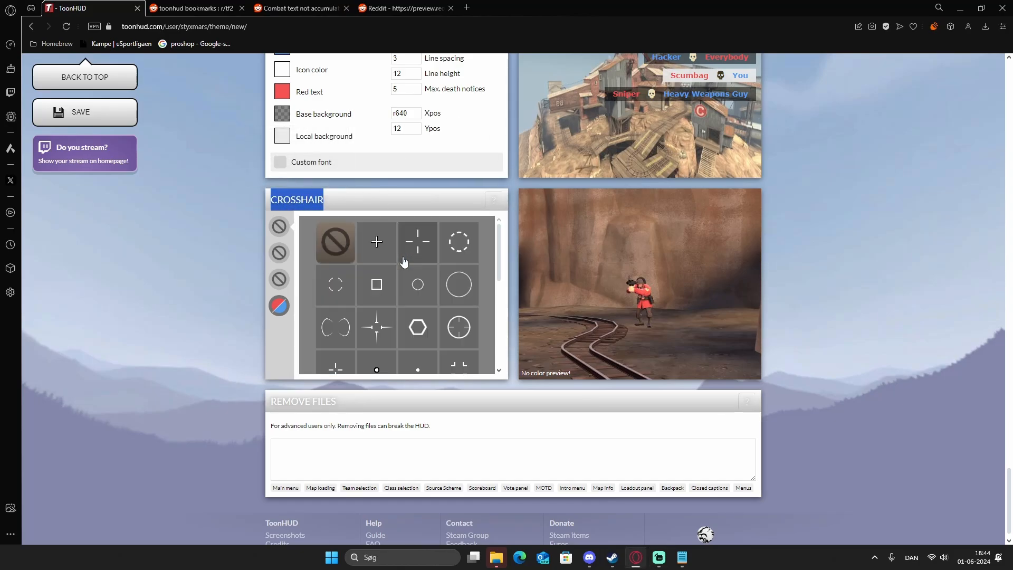
scroll(457, 292, down, 3)
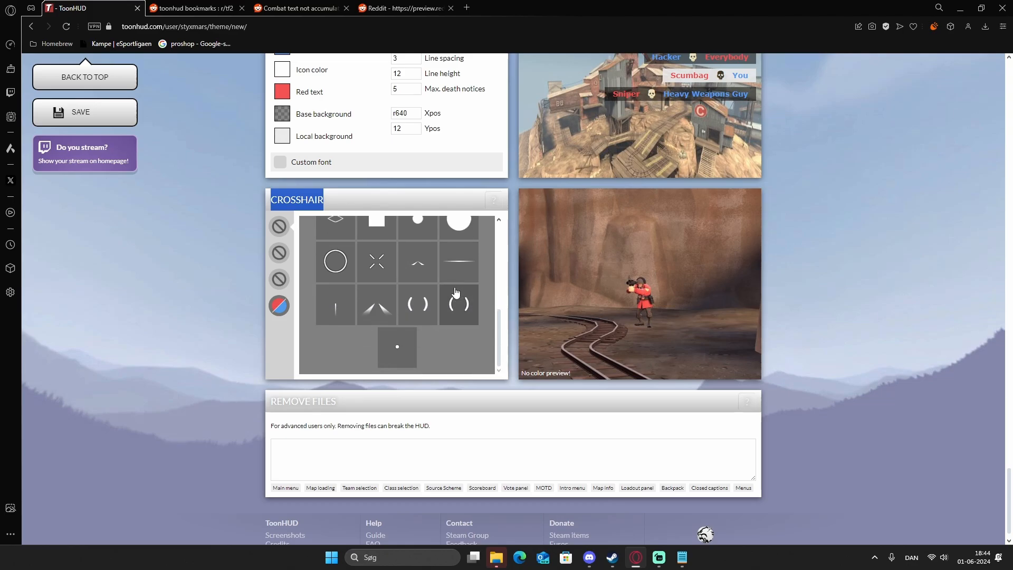
scroll(457, 292, up, 3)
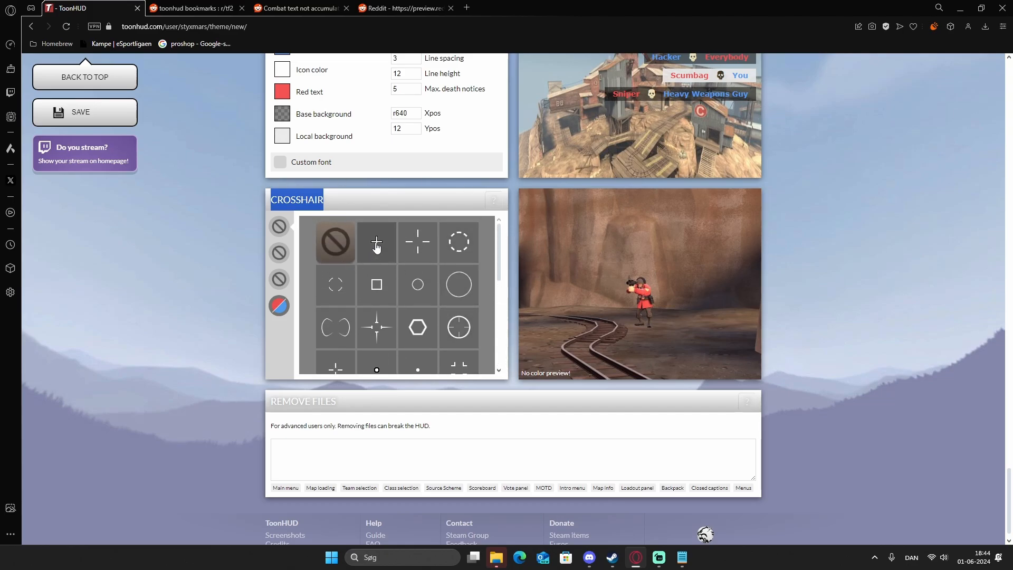
click(376, 244)
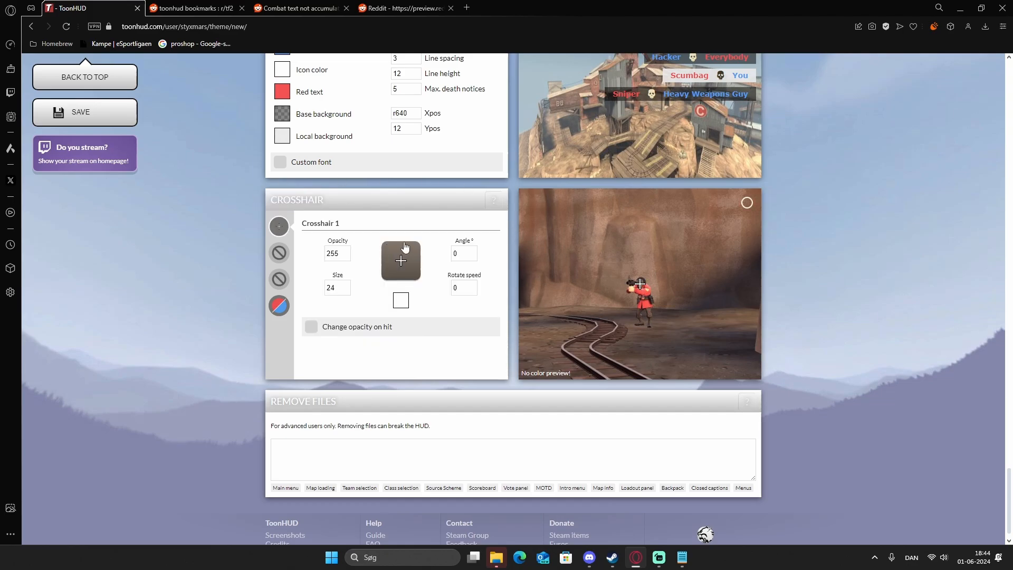
Try a lower opacity for Crosshair 1, then restore it to 255.
click(336, 256)
key(BackSpace)
key(BackSpace)
text(50)
key(BackSpace)
key(BackSpace)
text(55)
click(378, 200)
Choose the X-shaped design for Crosshair 2.
click(280, 255)
drag(301, 224, 344, 225)
click(368, 231)
click(401, 260)
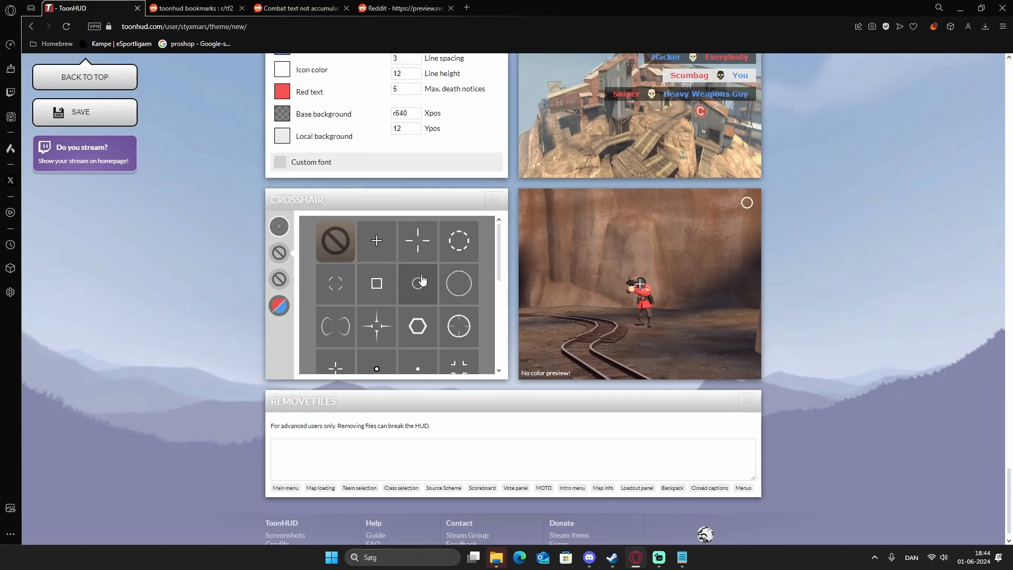
scroll(401, 260, down, 2)
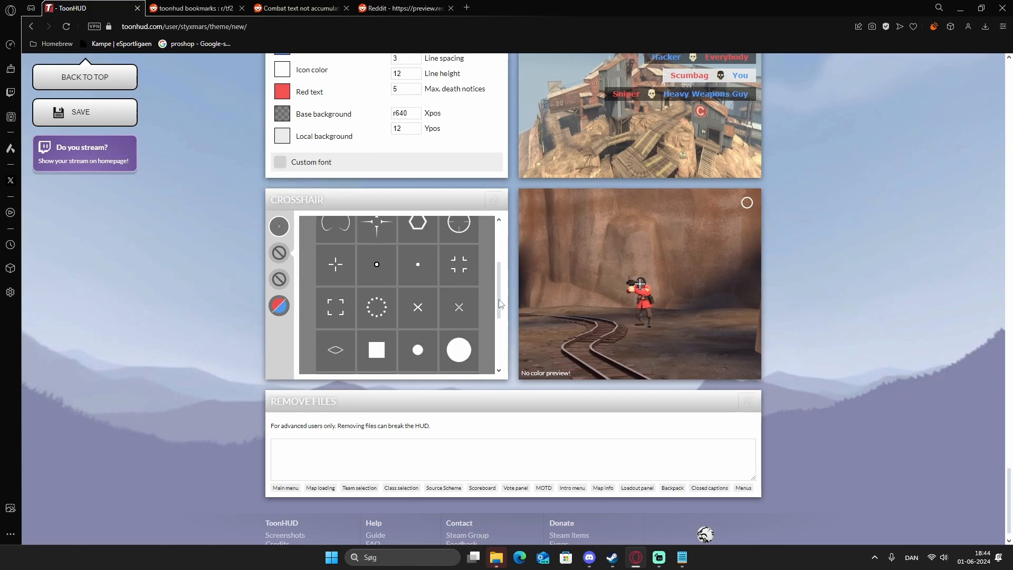
scroll(430, 285, down, 1)
click(418, 256)
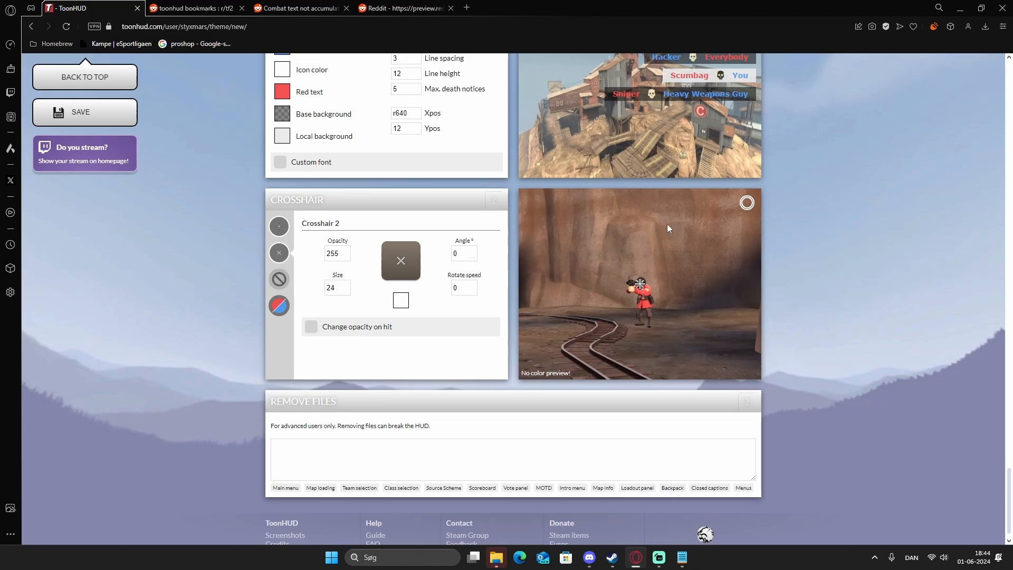
Set Crosshair 2's opacity to 0 and enable Change opacity on hit with an opacity of 255.
click(337, 252)
key(BackSpace)
click(367, 329)
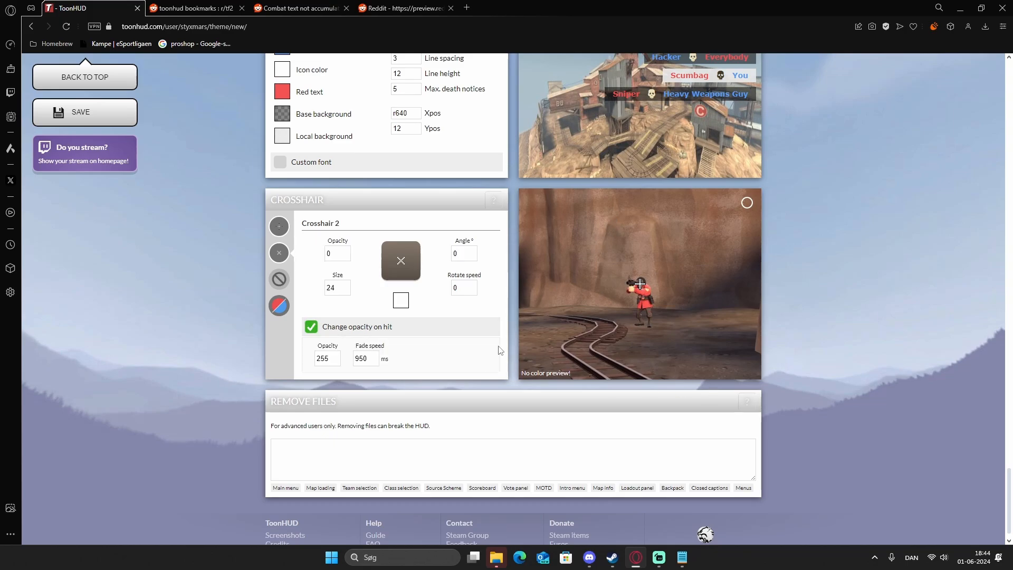
click(329, 362)
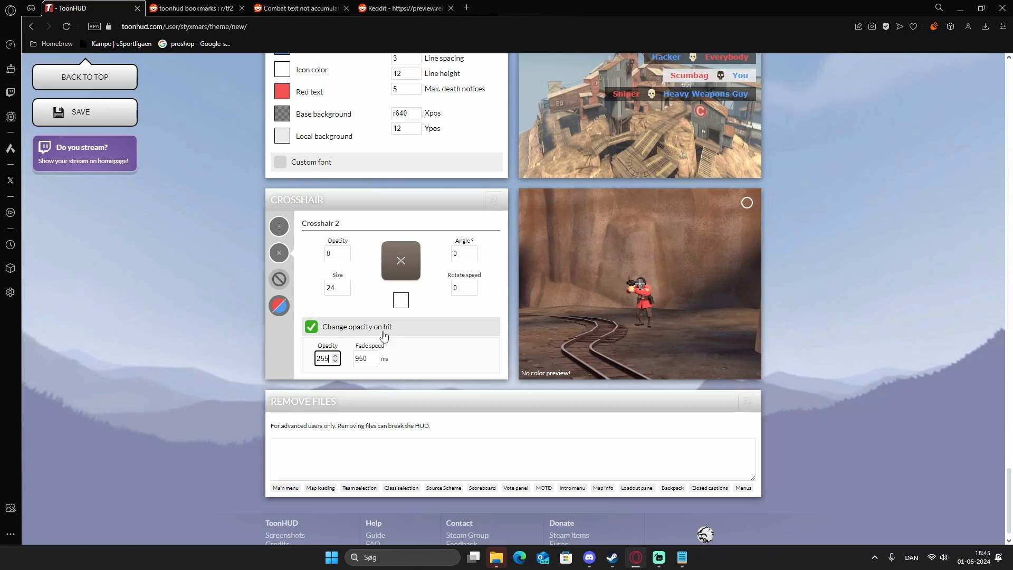
Change Crosshair 2's color to red.
click(401, 300)
drag(466, 343, 584, 285)
click(583, 284)
Try an opacity of 255 for Crosshair 2, then return it to 0.
click(337, 255)
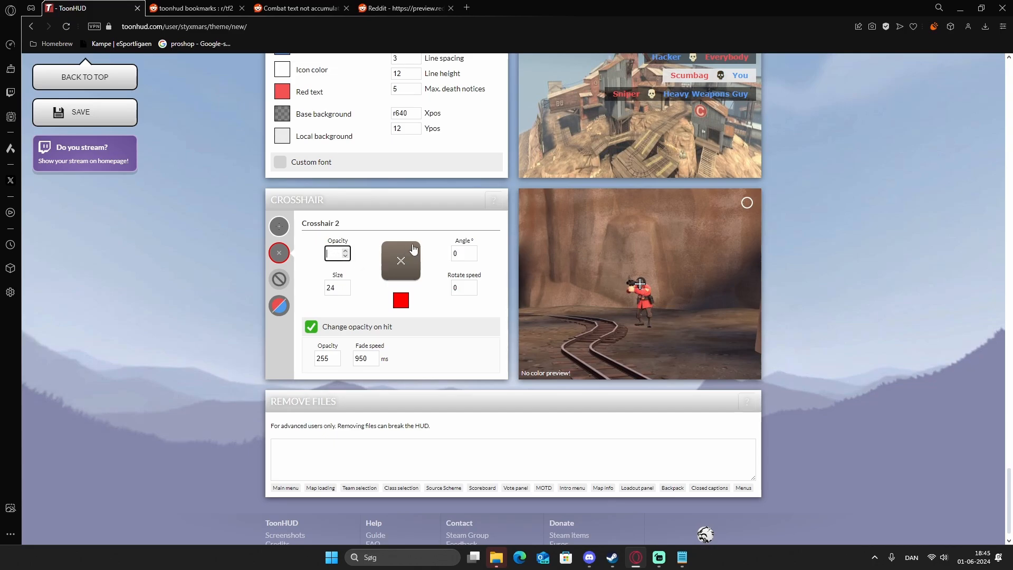
text(255)
key(BackSpace)
key(BackSpace)
key(BackSpace)
Examine the Remove Files section and its note for advanced users.
scroll(371, 323, down, 1)
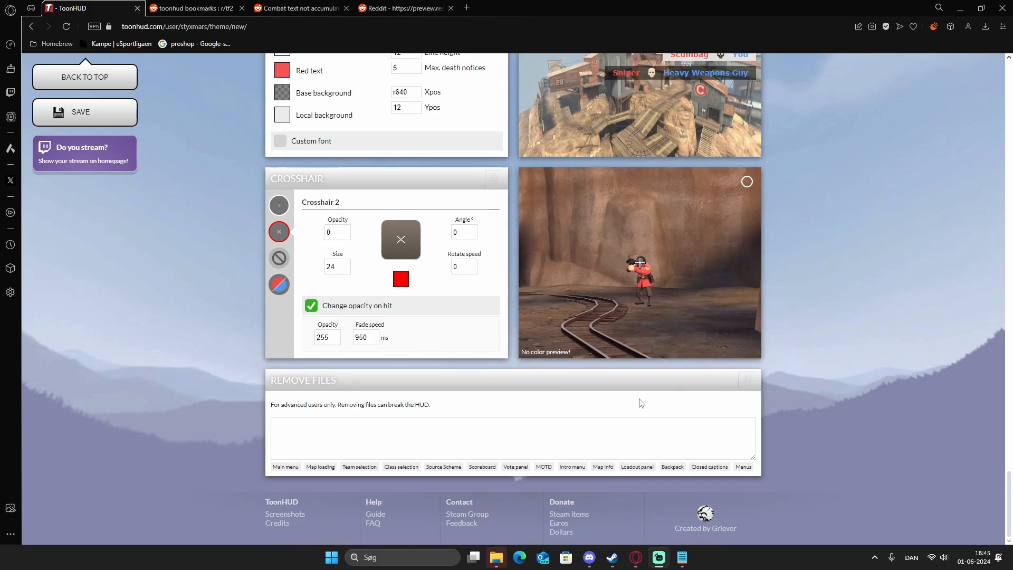
drag(270, 380, 372, 379)
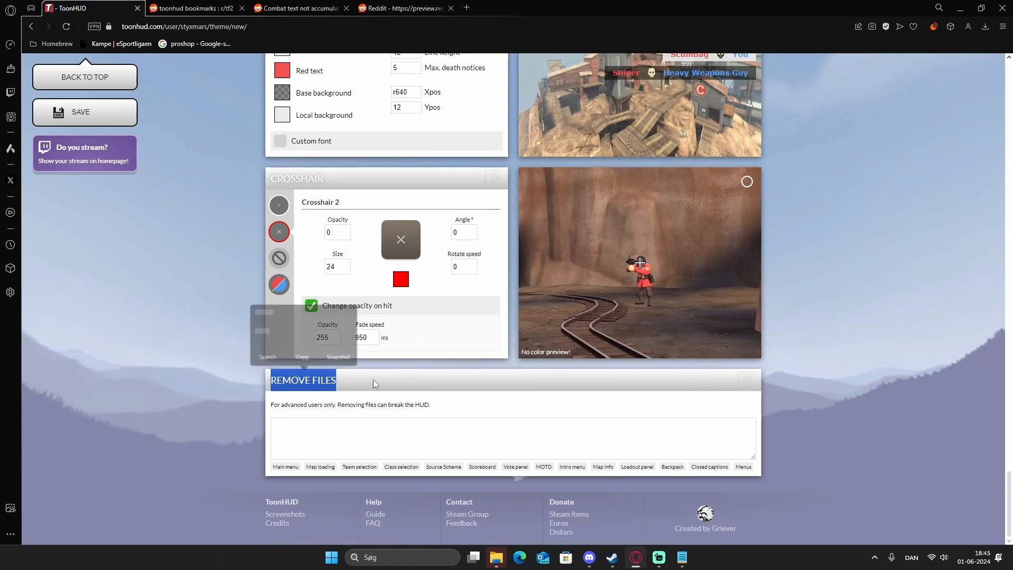
click(371, 381)
drag(270, 407, 458, 410)
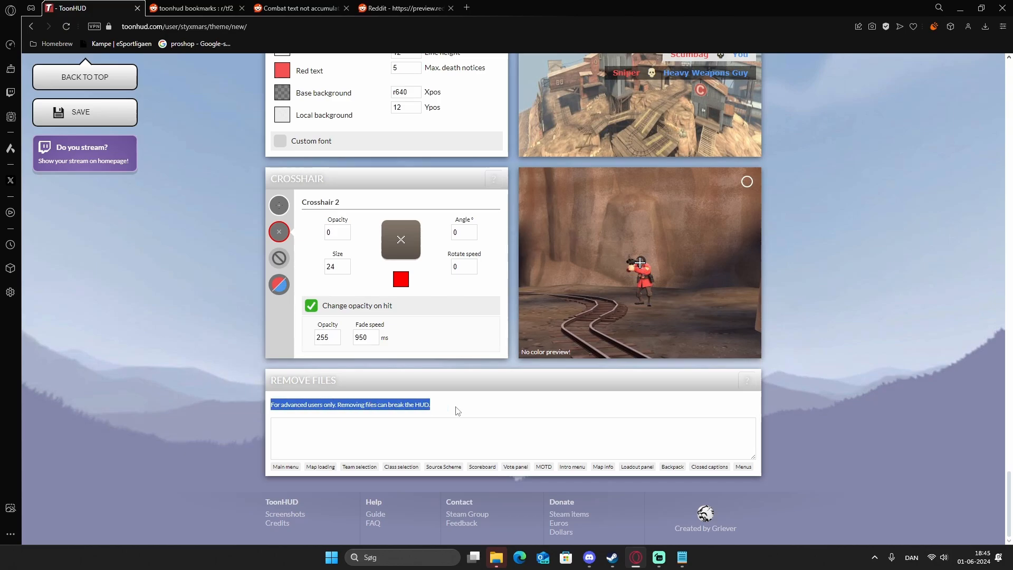
click(458, 410)
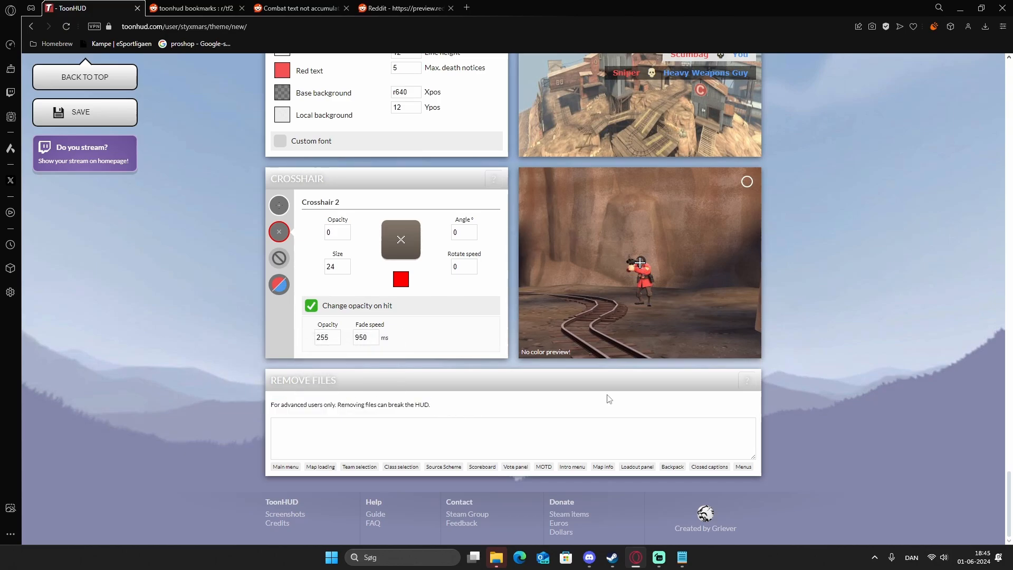